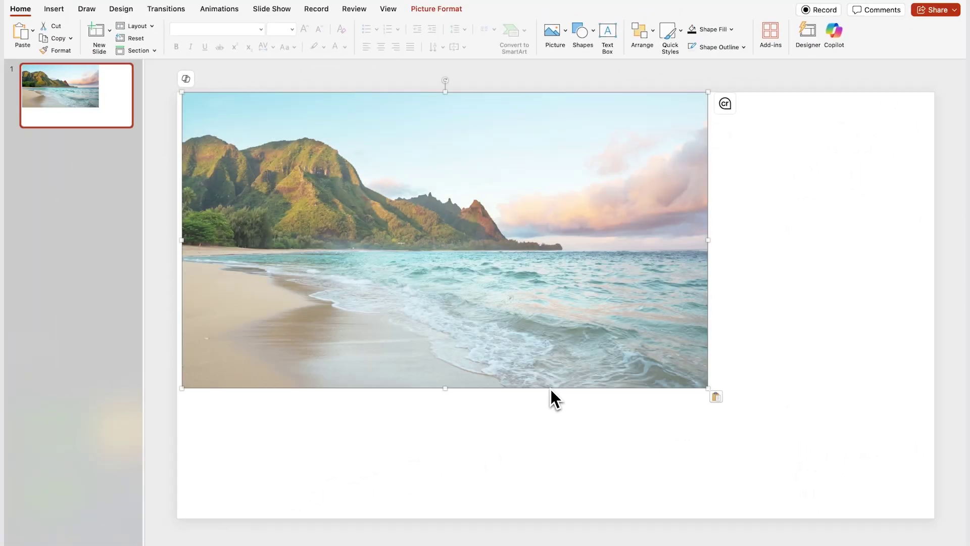
Align the beach photo with the slide's left edge and stretch it to cover the whole slide
{"action": "left_click_drag", "start_coordinate": [547, 363], "coordinate": [539, 352]}
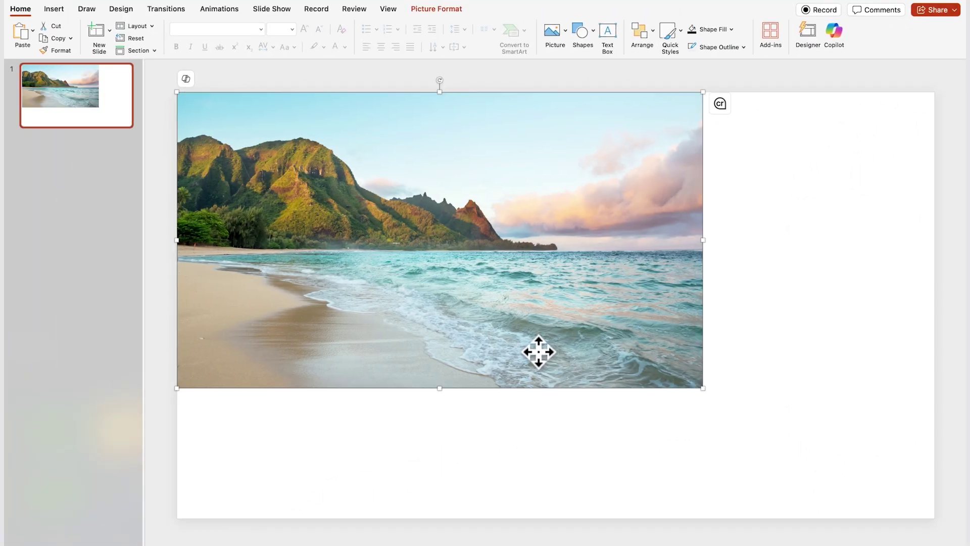
{"action": "left_click_drag", "start_coordinate": [704, 391], "coordinate": [935, 501]}
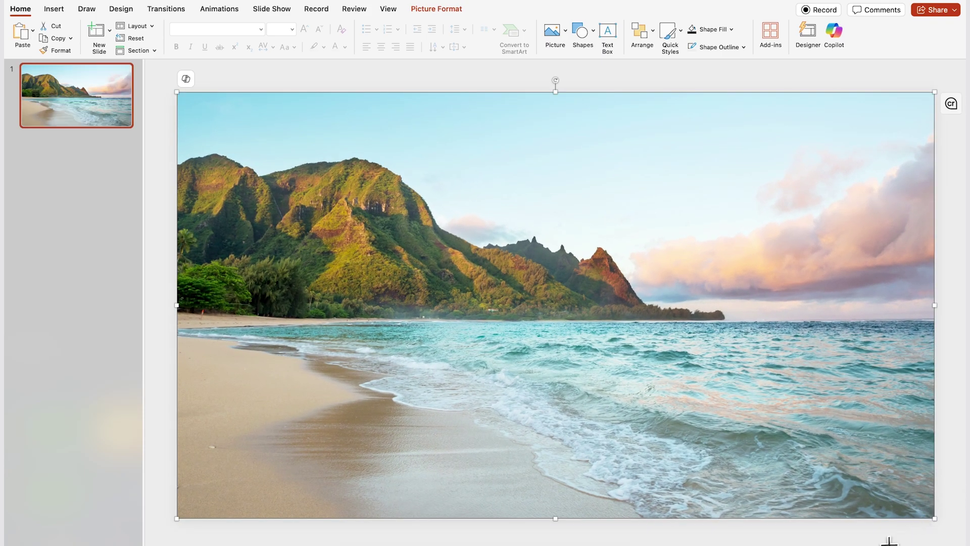
{"action": "scroll", "coordinate": [726, 263], "scroll_direction": "down", "scroll_amount": 5}
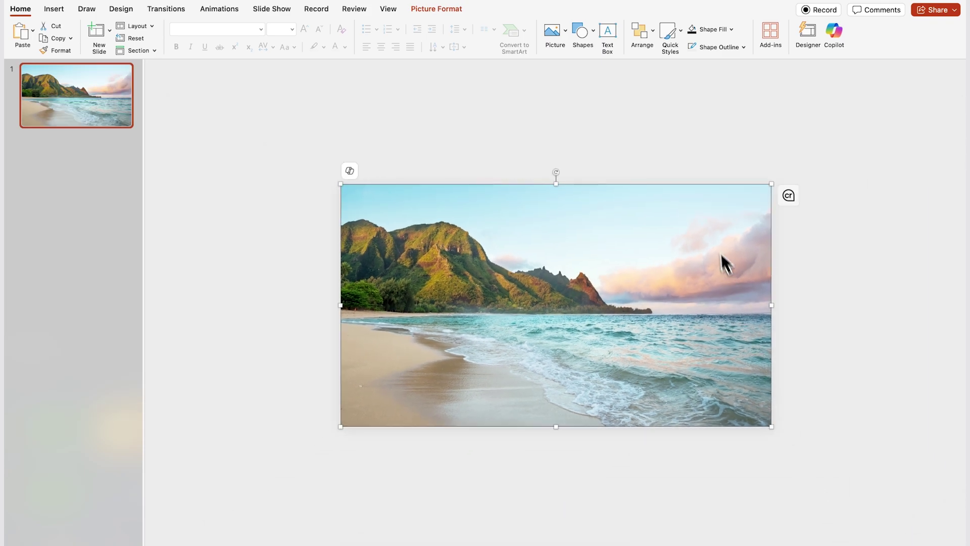
Draw a teal rectangle of about 33.86 × 28.12 cm covering the whole slide and photo
{"action": "left_click", "coordinate": [592, 112]}
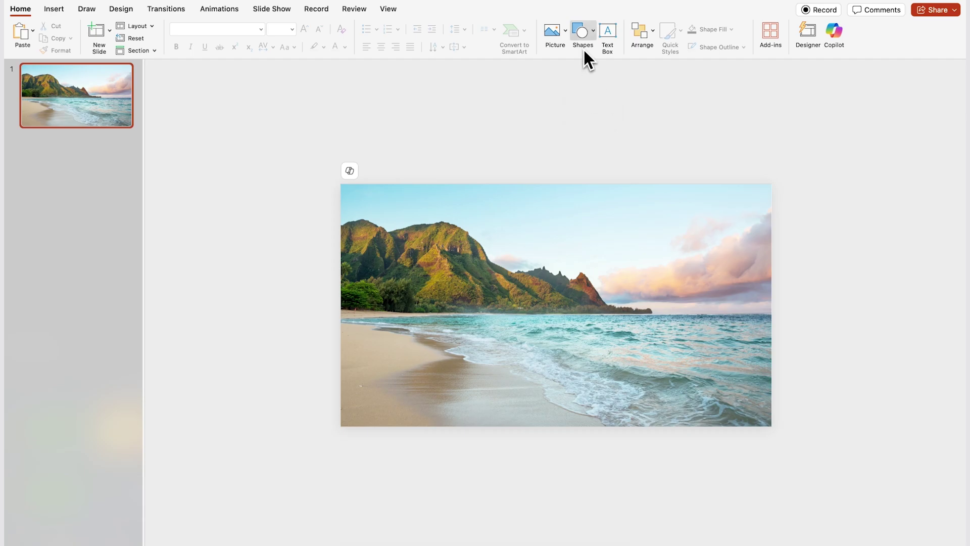
{"action": "left_click", "coordinate": [582, 35]}
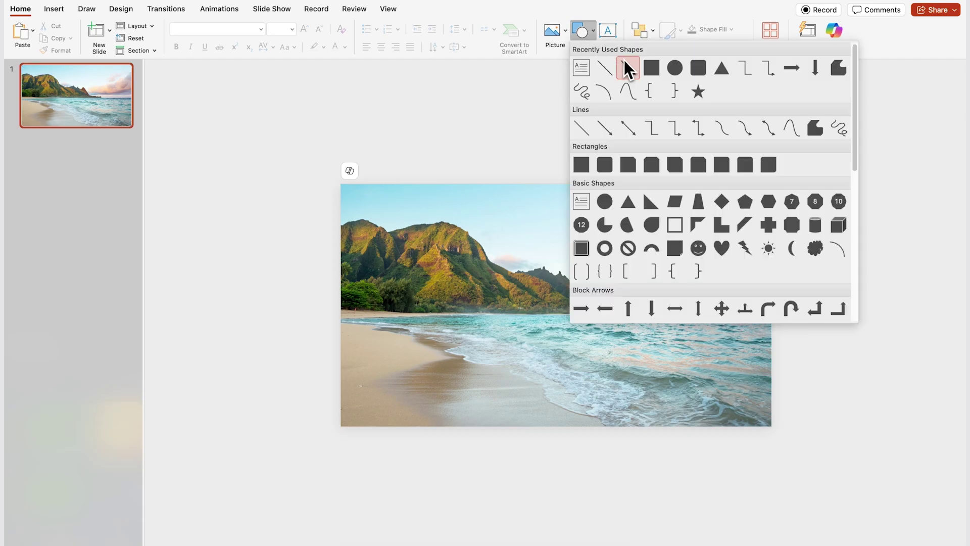
{"action": "left_click", "coordinate": [650, 68]}
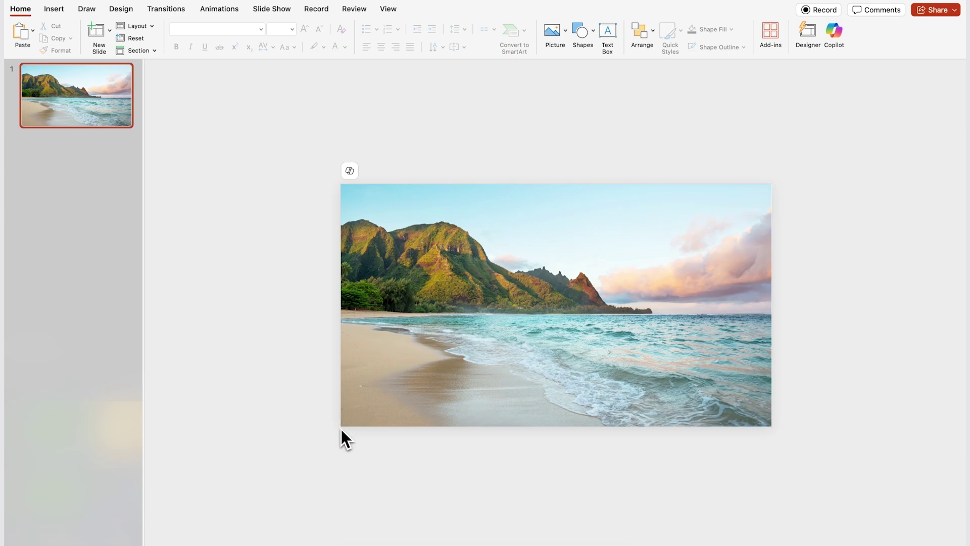
{"action": "mouse_move", "coordinate": [342, 429]}
{"action": "left_mouse_down"}
{"action": "mouse_move", "coordinate": [501, 353]}
{"action": "mouse_move", "coordinate": [739, 174]}
{"action": "mouse_move", "coordinate": [771, 119]}
{"action": "mouse_move", "coordinate": [775, 69]}
{"action": "left_mouse_up"}
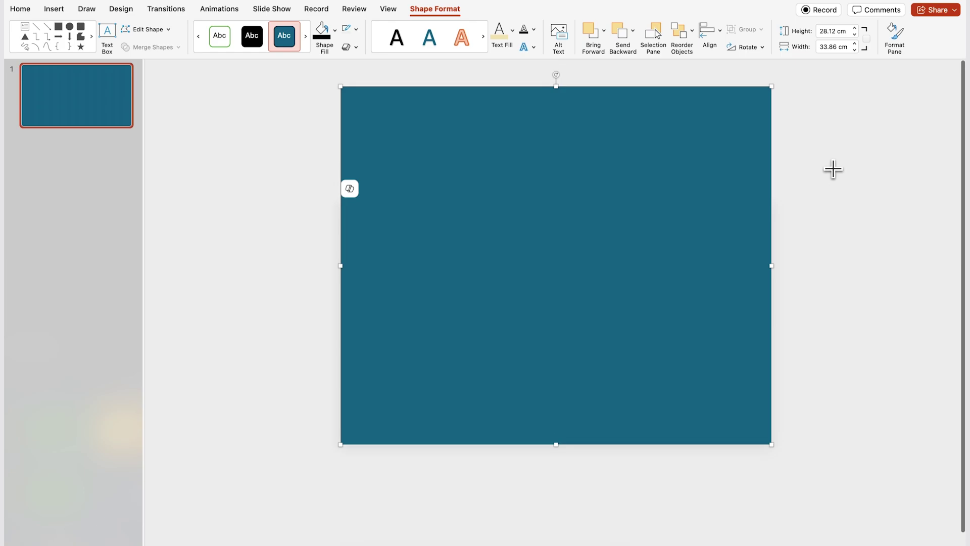
Use Edit Points on the rectangle to pull its top edge down into a gentle wave
{"action": "right_click", "coordinate": [412, 161]}
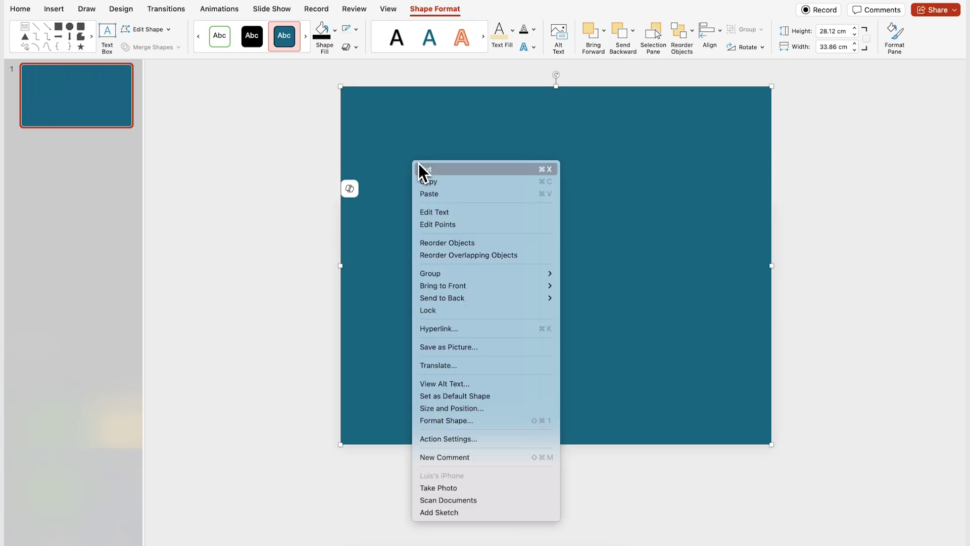
{"action": "left_click", "coordinate": [433, 226]}
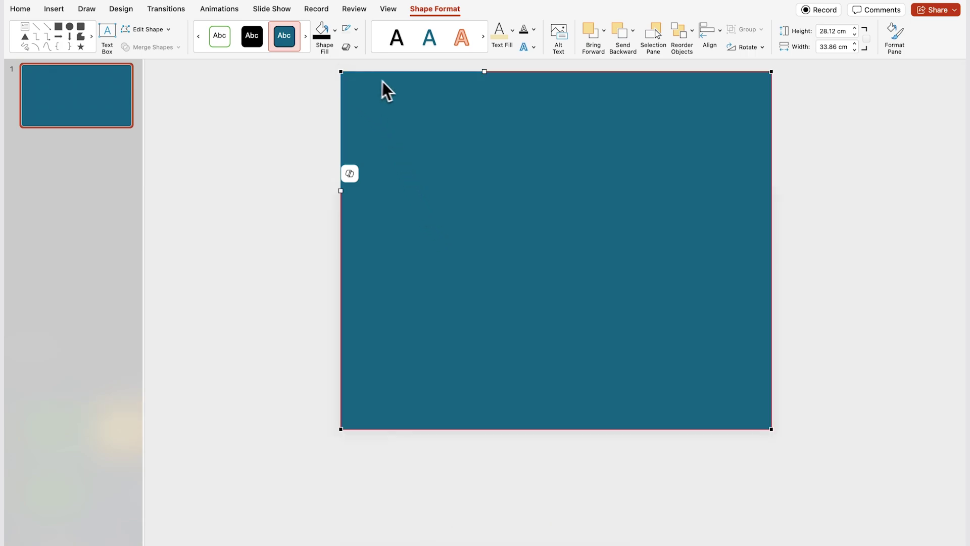
{"action": "mouse_move", "coordinate": [487, 76]}
{"action": "left_mouse_down"}
{"action": "mouse_move", "coordinate": [480, 154]}
{"action": "mouse_move", "coordinate": [489, 177]}
{"action": "mouse_move", "coordinate": [435, 186]}
{"action": "mouse_move", "coordinate": [598, 190]}
{"action": "mouse_move", "coordinate": [446, 180]}
{"action": "mouse_move", "coordinate": [467, 176]}
{"action": "left_mouse_up"}
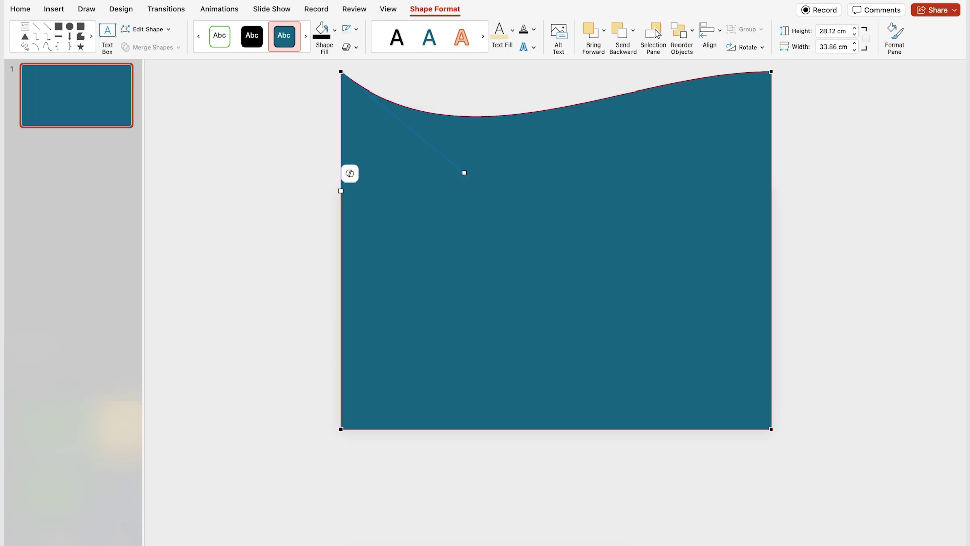
Draw a text box across the slide's middle with centre and middle text alignment
{"action": "left_click", "coordinate": [631, 99]}
{"action": "left_click", "coordinate": [608, 31]}
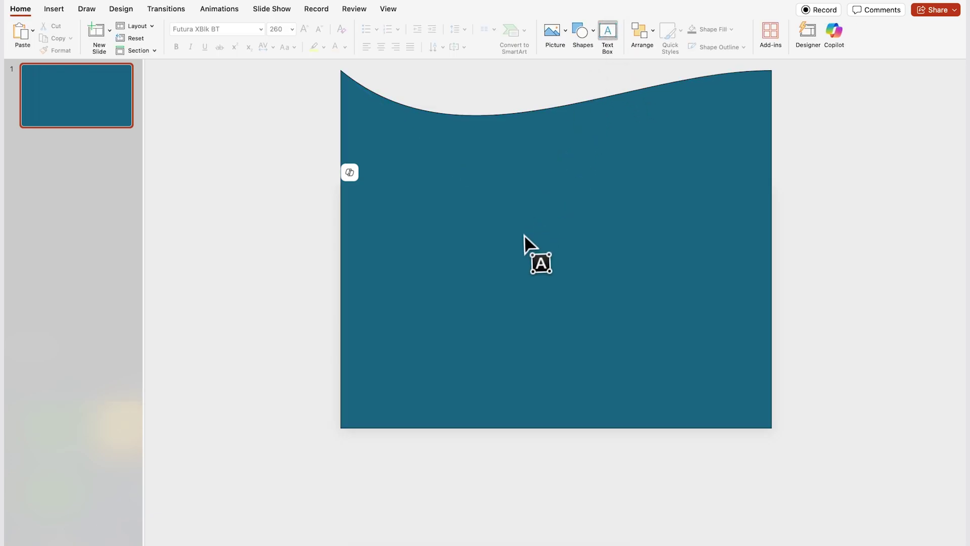
{"action": "left_click_drag", "start_coordinate": [341, 268], "coordinate": [772, 395]}
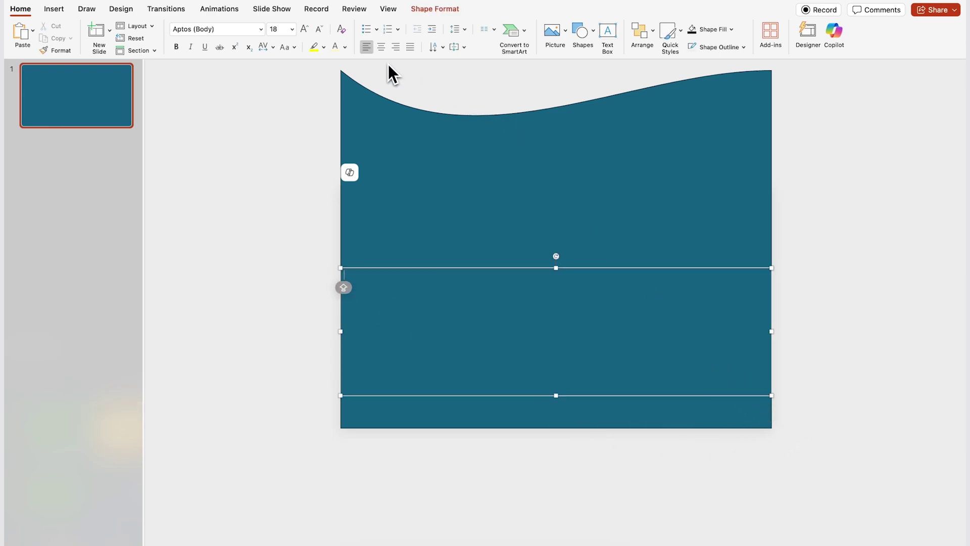
{"action": "left_click", "coordinate": [381, 52]}
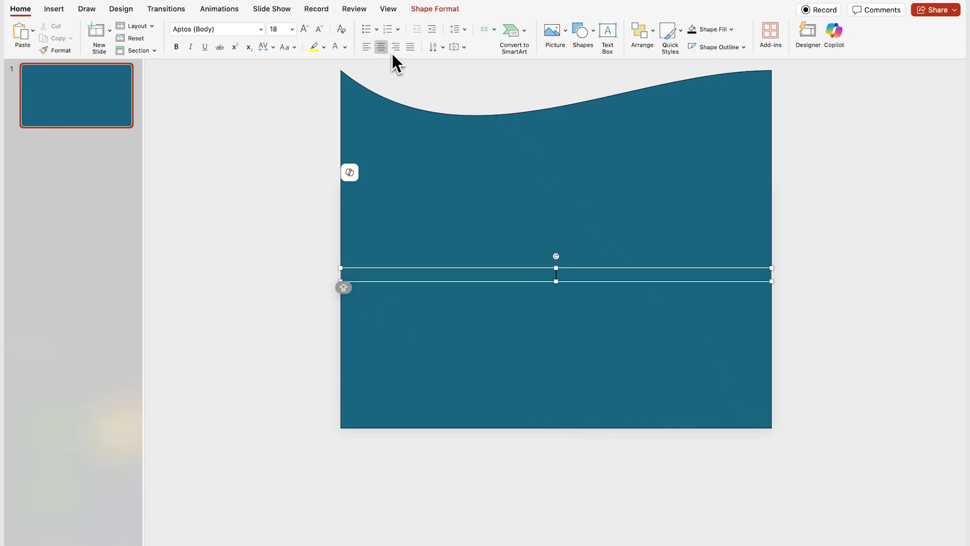
{"action": "left_click", "coordinate": [457, 48]}
{"action": "left_click", "coordinate": [466, 97]}
Set the text box font to Futura XBlkCn BT at size 260
{"action": "left_click", "coordinate": [261, 30]}
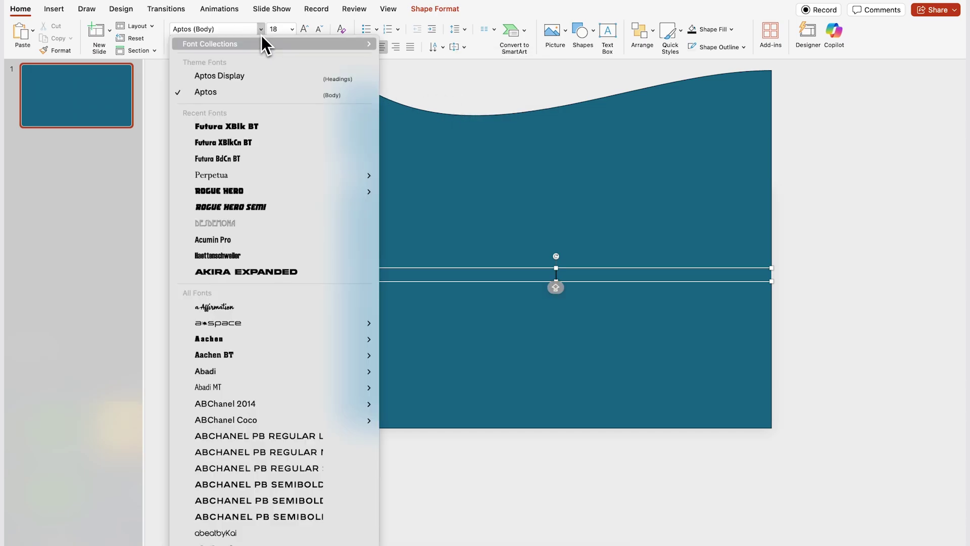
{"action": "left_click", "coordinate": [265, 143]}
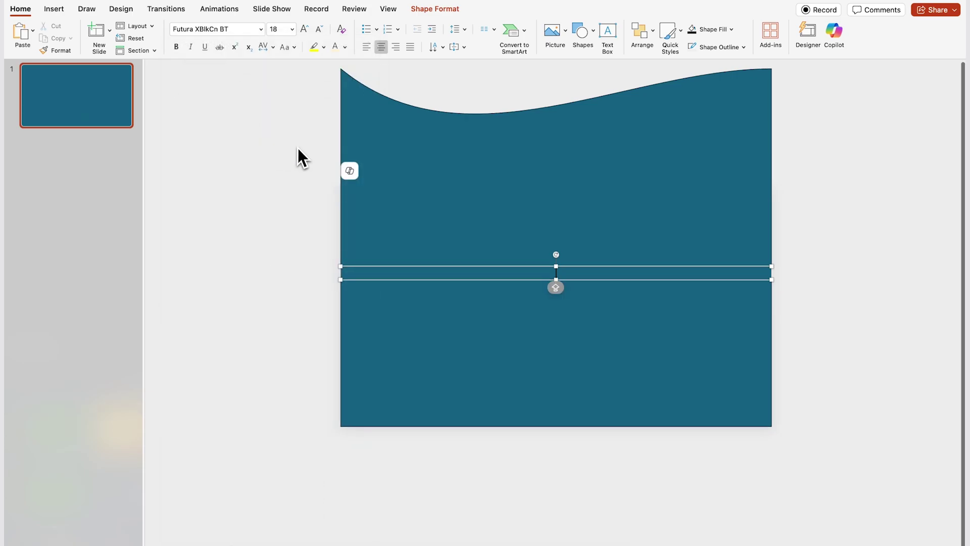
{"action": "left_click", "coordinate": [282, 29]}
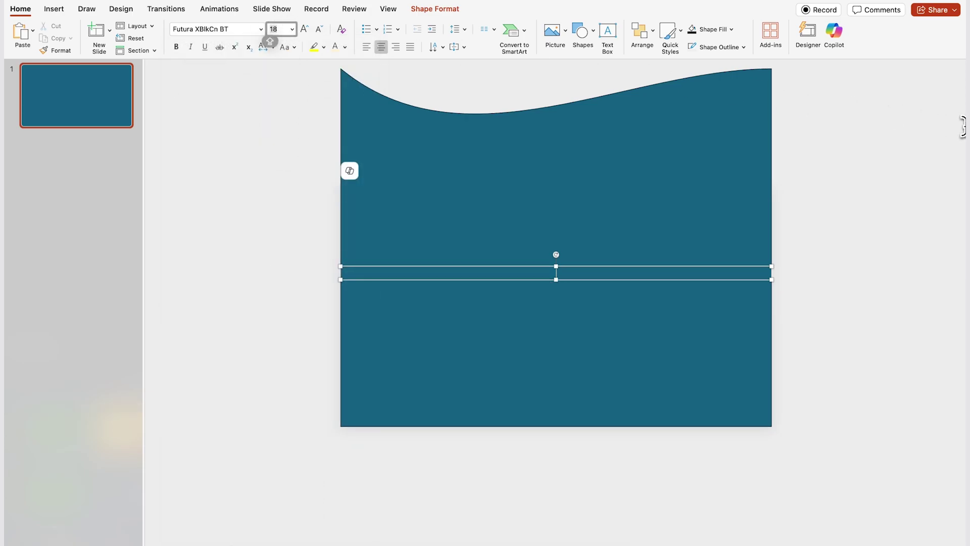
{"action": "type", "text": "260"}
{"action": "key", "text": "Return"}
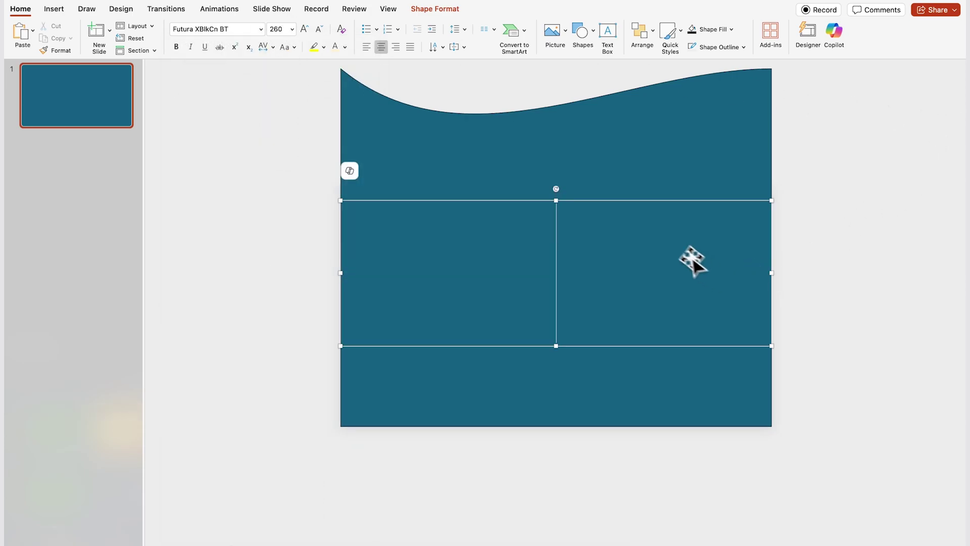
Position the text box lower and centred on the slide, then type HAWAII
{"action": "left_click_drag", "start_coordinate": [671, 205], "coordinate": [670, 237]}
{"action": "left_click_drag", "start_coordinate": [621, 278], "coordinate": [812, 295]}
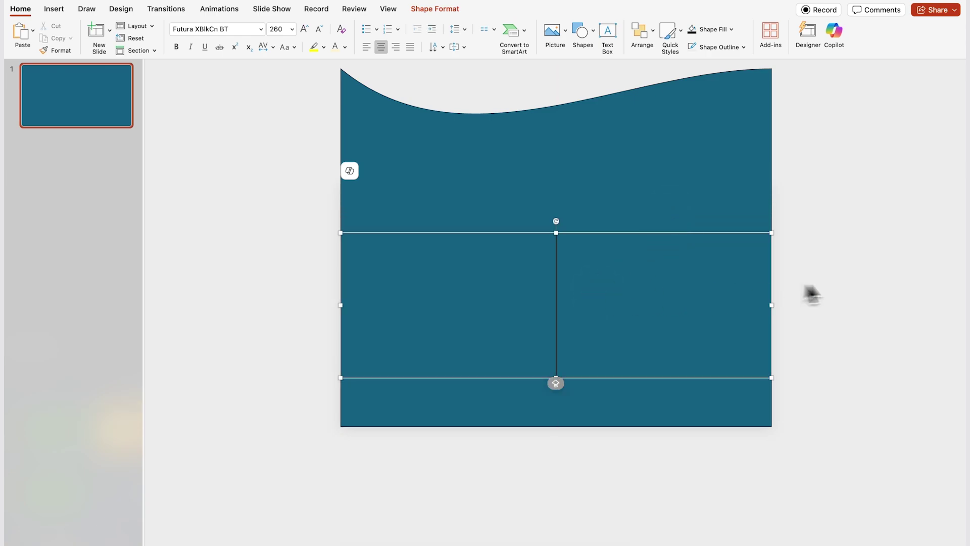
{"action": "type", "text": "HAWAII"}
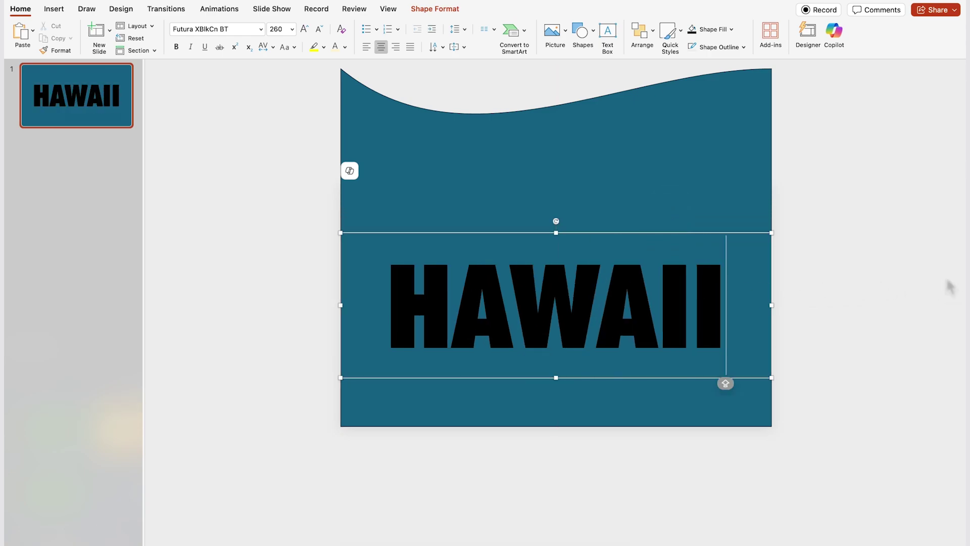
Select the teal wave and HAWAII text box together and combine them into a cut-out shape
{"action": "left_click", "coordinate": [882, 286]}
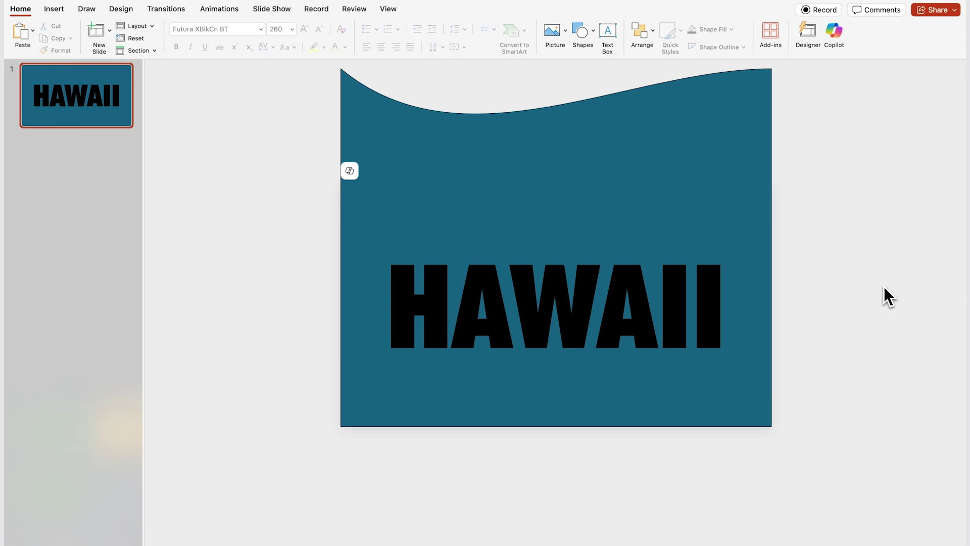
{"action": "left_click", "coordinate": [683, 183]}
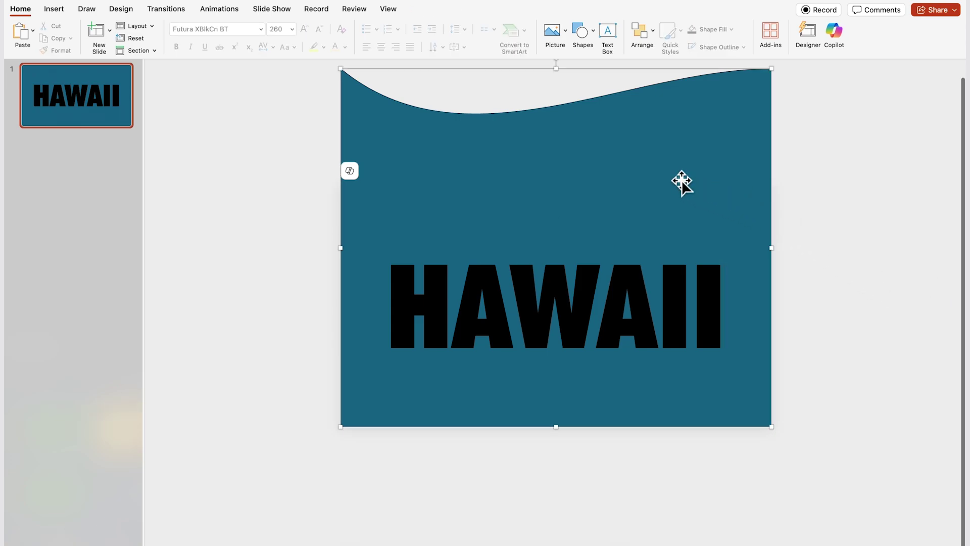
{"action": "left_click", "coordinate": [614, 282], "text": "shift"}
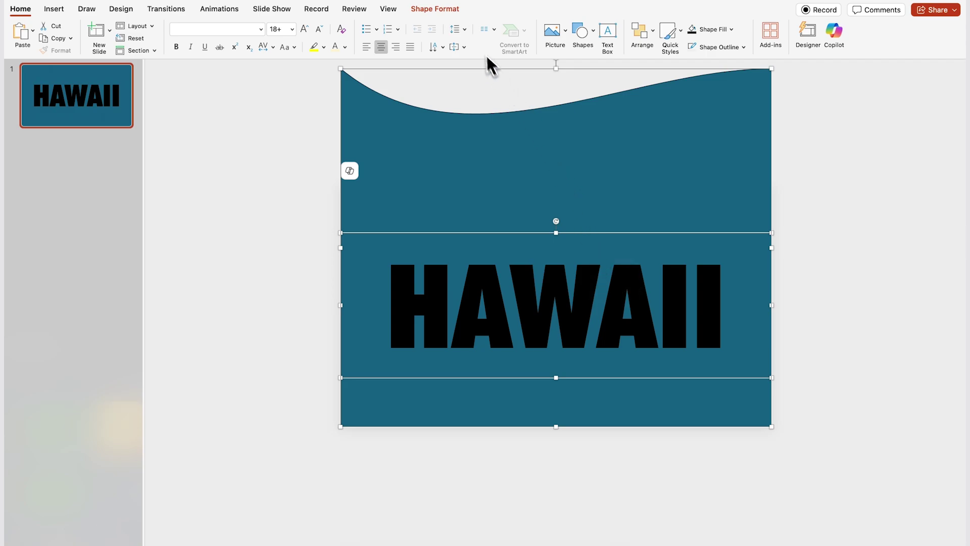
{"action": "left_click", "coordinate": [450, 13]}
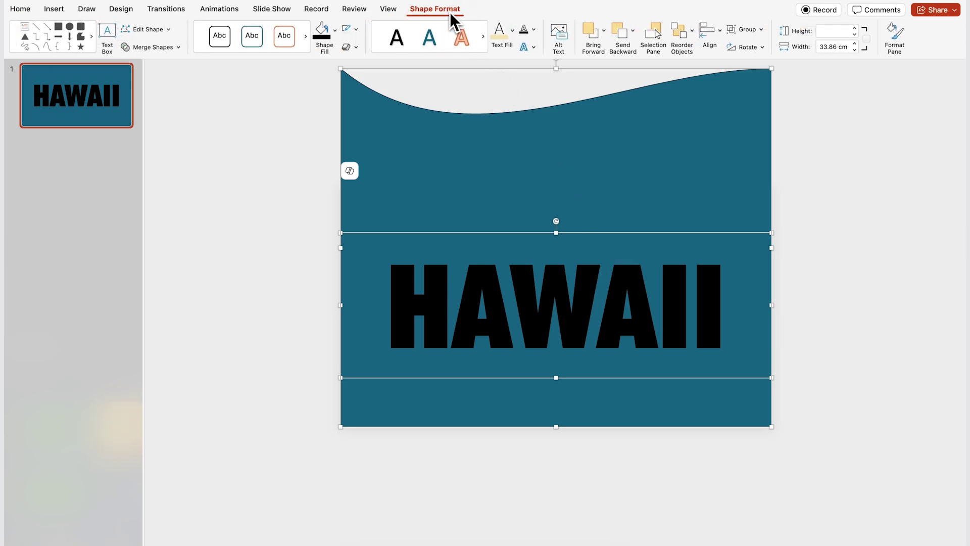
{"action": "left_click", "coordinate": [153, 48]}
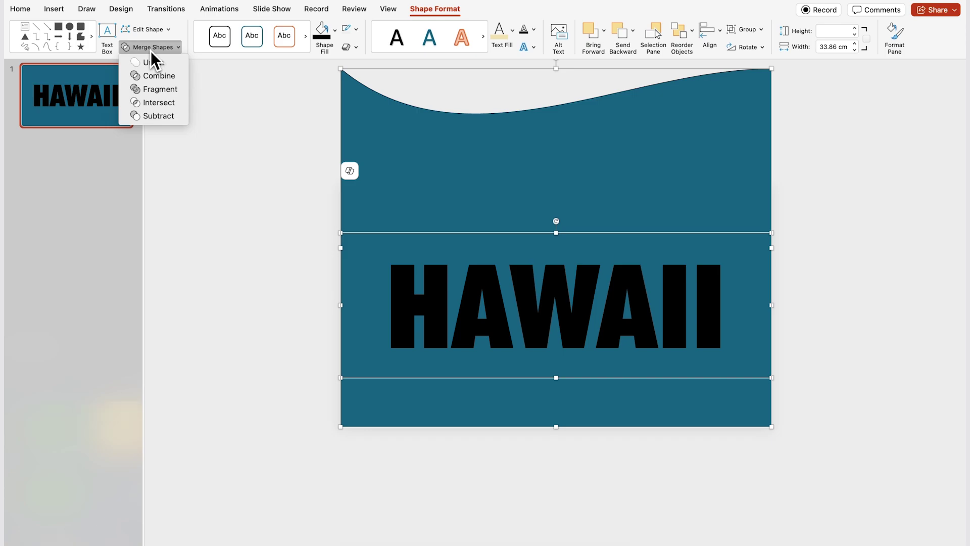
{"action": "left_click", "coordinate": [150, 76]}
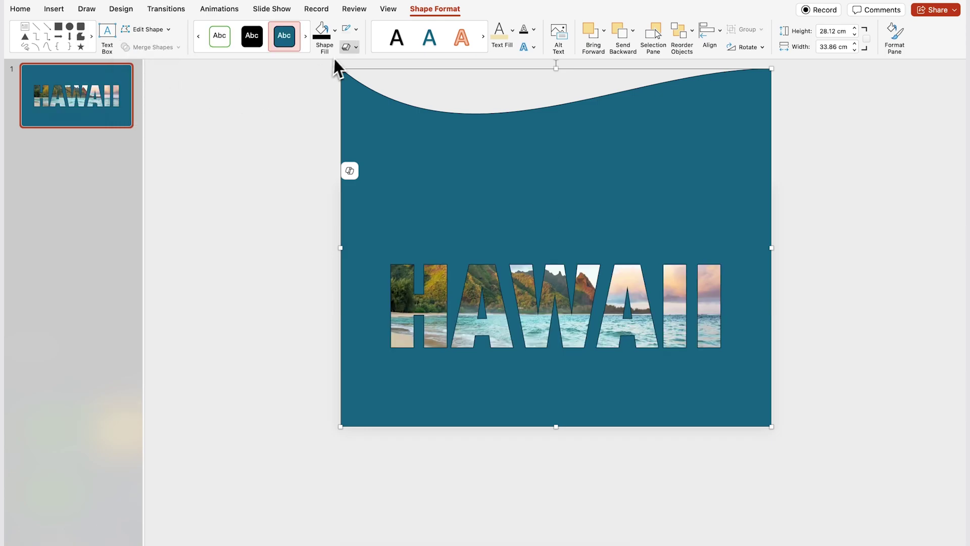
Remove the cut-out shape's outline and fill it with black
{"action": "left_click", "coordinate": [357, 30]}
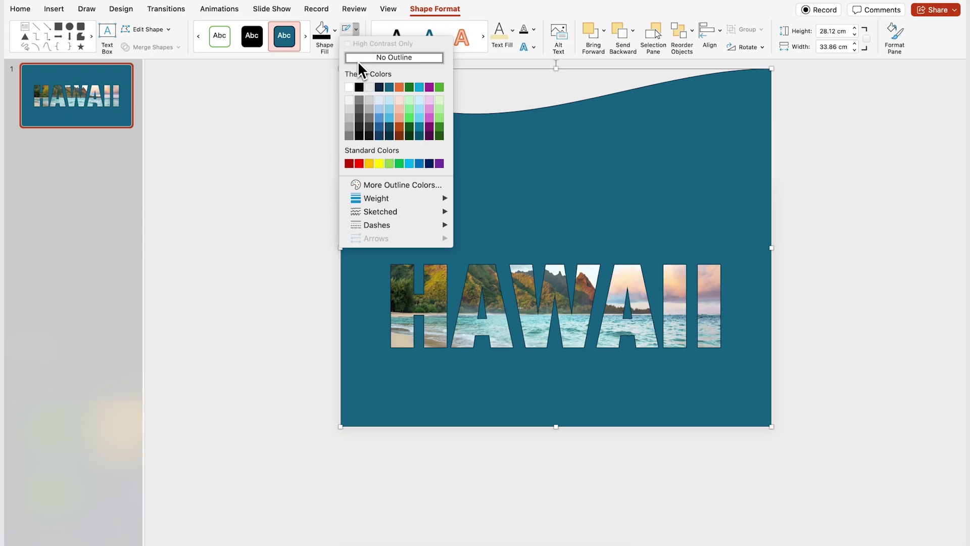
{"action": "left_click", "coordinate": [358, 60]}
{"action": "left_click", "coordinate": [336, 34]}
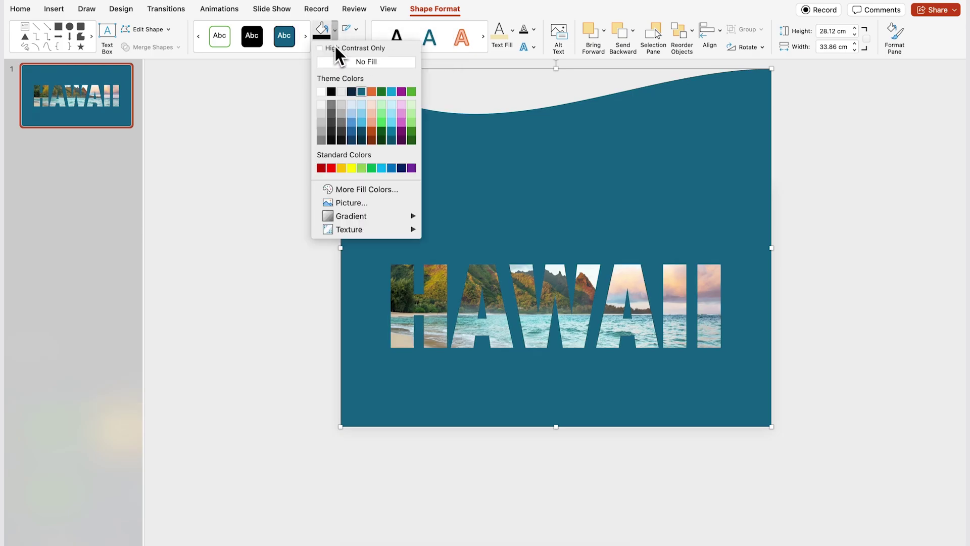
{"action": "left_click", "coordinate": [330, 92]}
Paste the two white icon-and-caption blocks about Hawaii above the HAWAII letters
{"action": "left_click", "coordinate": [795, 159]}
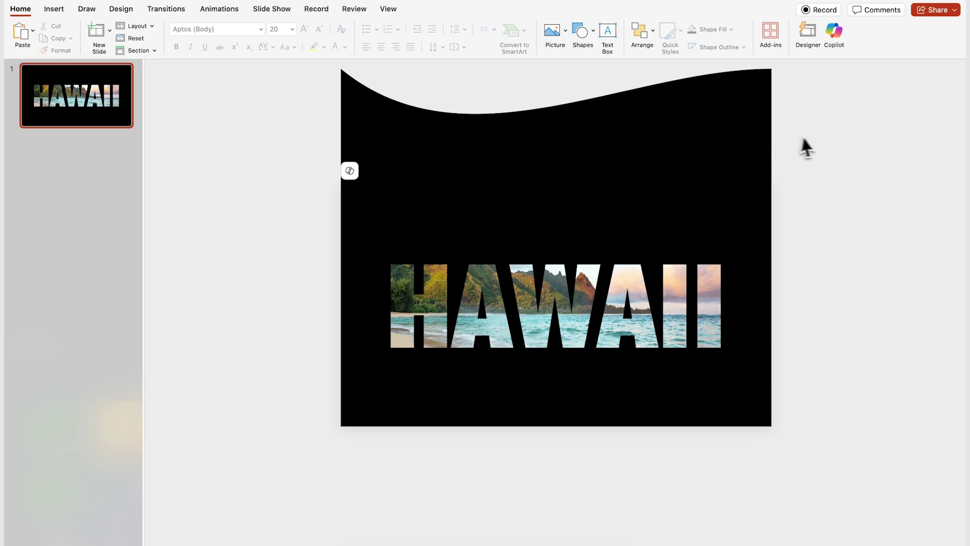
{"action": "key", "text": "super+v"}
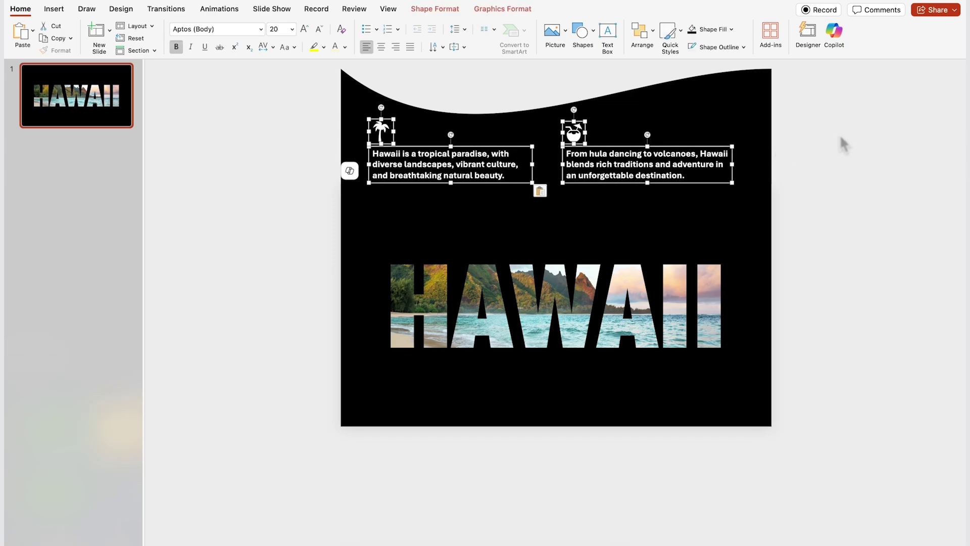
{"action": "left_click", "coordinate": [840, 136]}
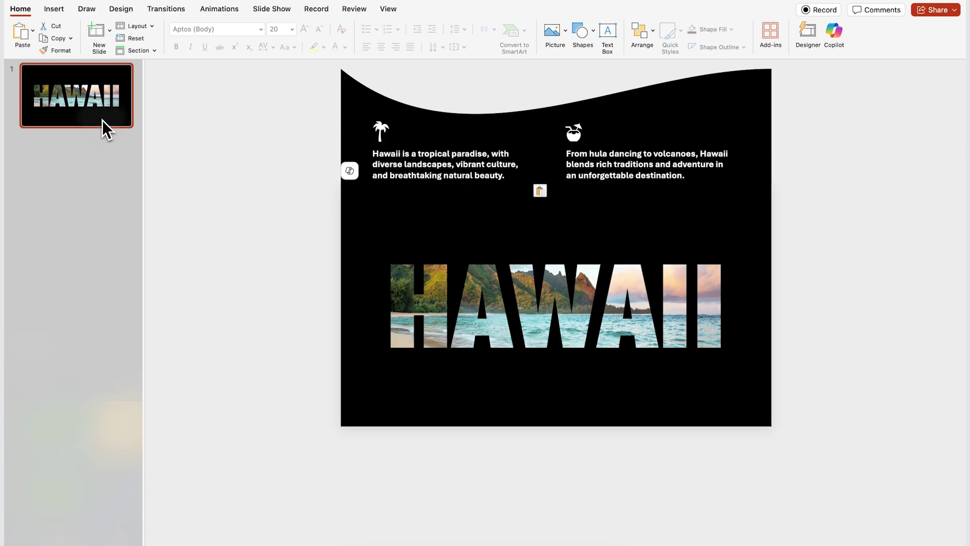
Duplicate the slide, then move the black wave, coconut and palm icons, and both captions down
{"action": "key", "text": "super+d"}
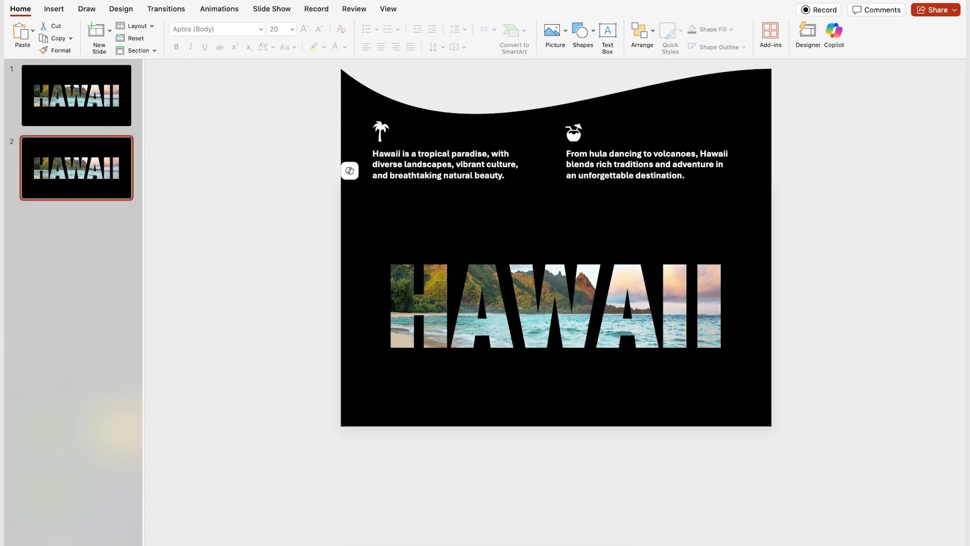
{"action": "left_click", "coordinate": [417, 142]}
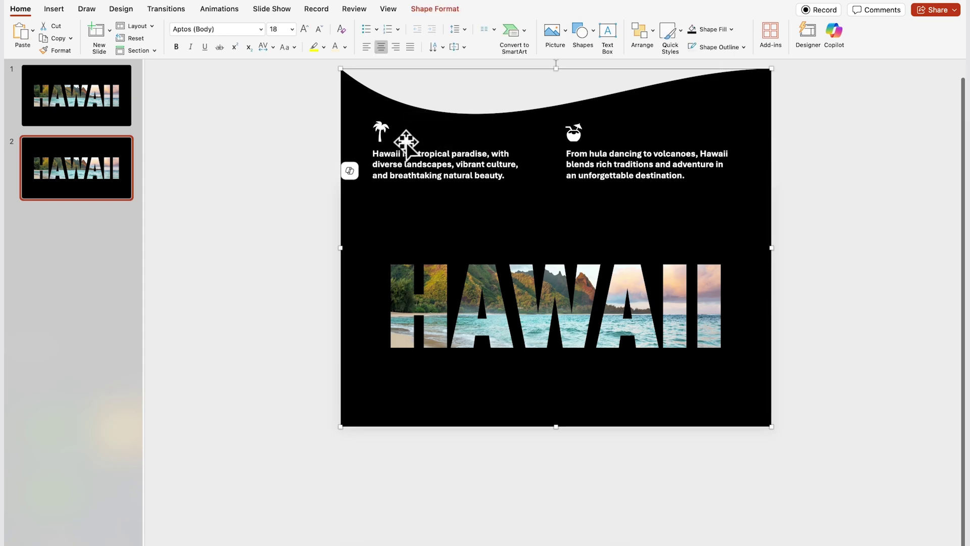
{"action": "left_click", "coordinate": [650, 108]}
{"action": "left_click", "coordinate": [574, 133], "text": "shift"}
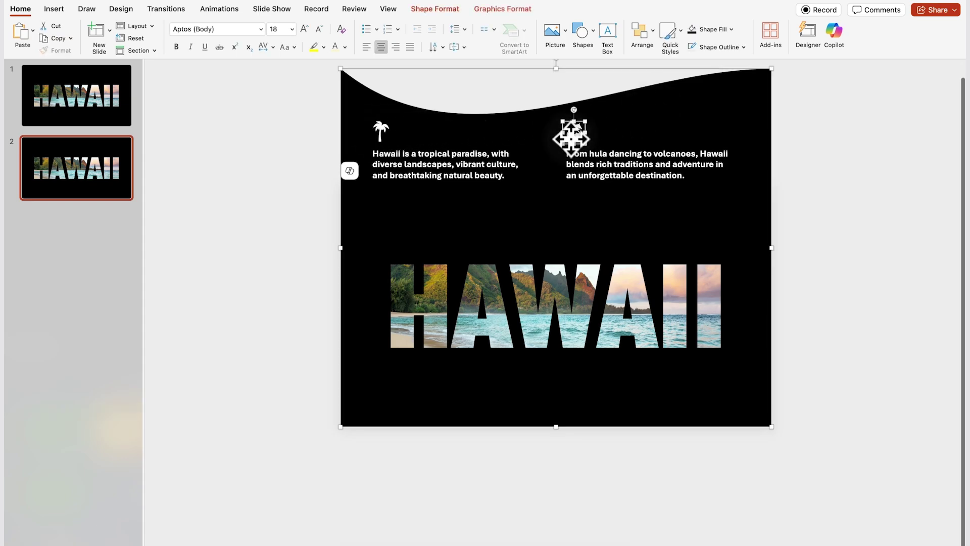
{"action": "left_click", "coordinate": [381, 133], "text": "shift"}
{"action": "left_click", "coordinate": [429, 172], "text": "shift"}
{"action": "left_click", "coordinate": [609, 162], "text": "shift"}
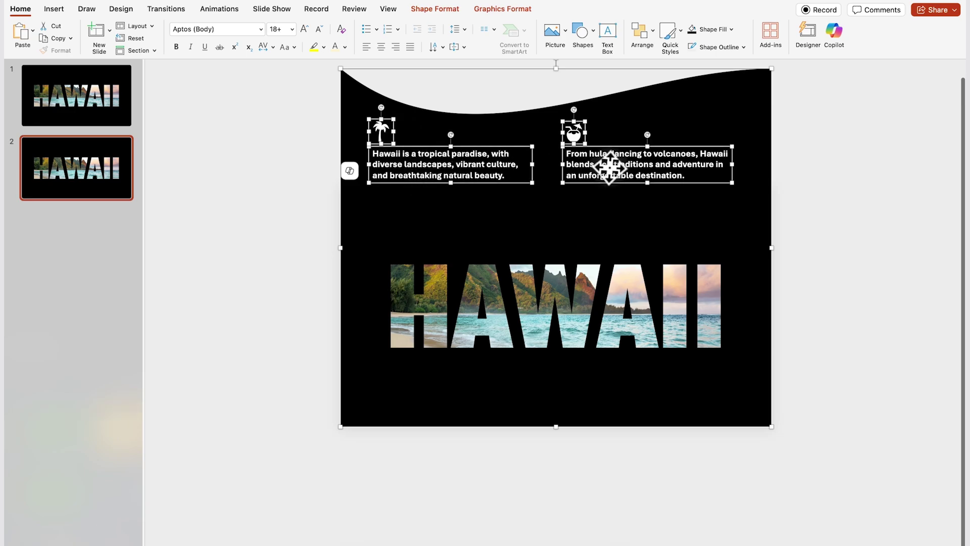
{"action": "left_click_drag", "start_coordinate": [693, 102], "coordinate": [713, 318]}
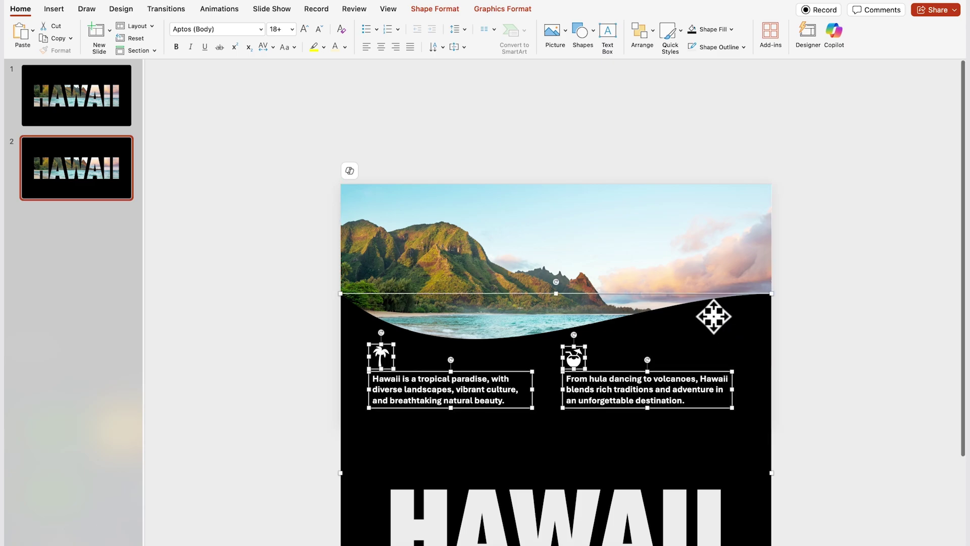
Enlarge the landscape photo on slide 2 from its top-right corner to 36.98 × 20.8 cm
{"action": "left_click", "coordinate": [881, 320]}
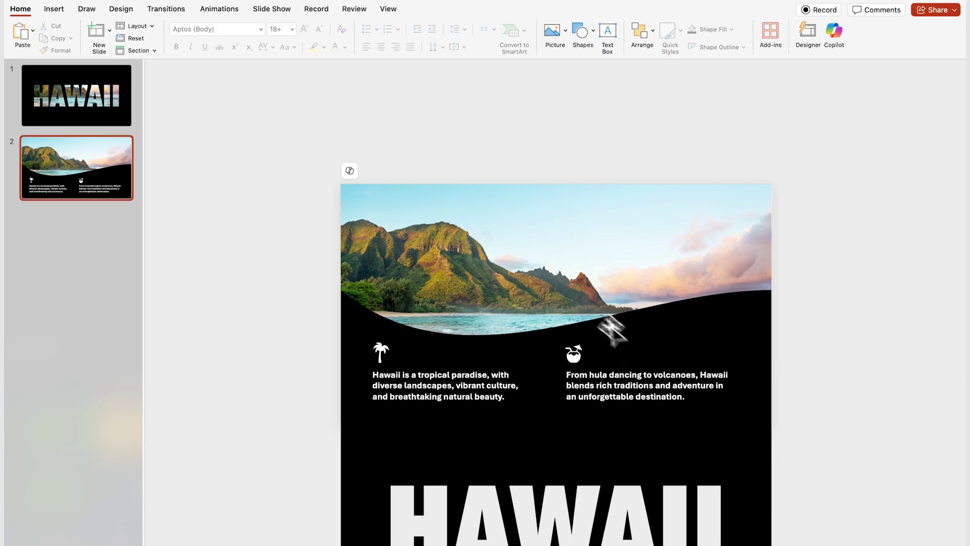
{"action": "left_click", "coordinate": [537, 277]}
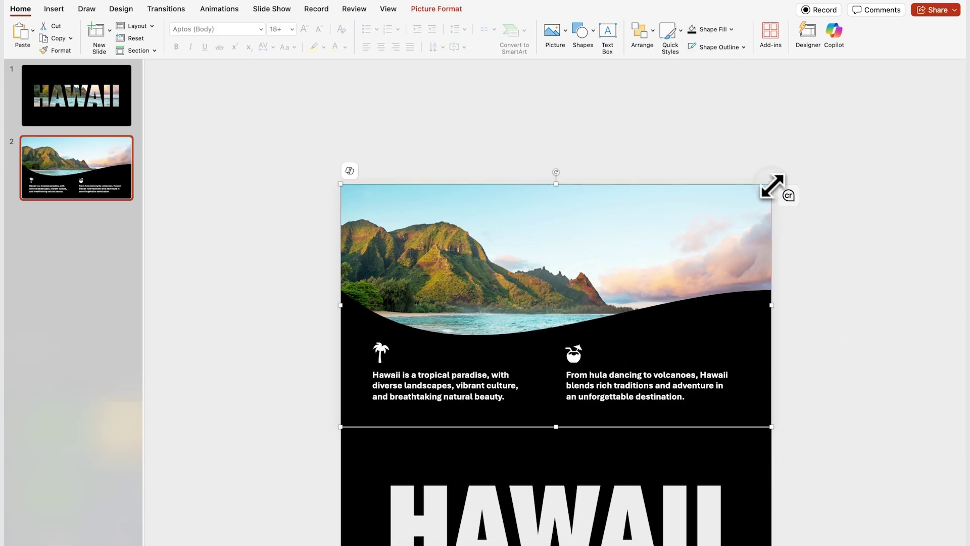
{"action": "left_click_drag", "start_coordinate": [771, 185], "coordinate": [789, 173]}
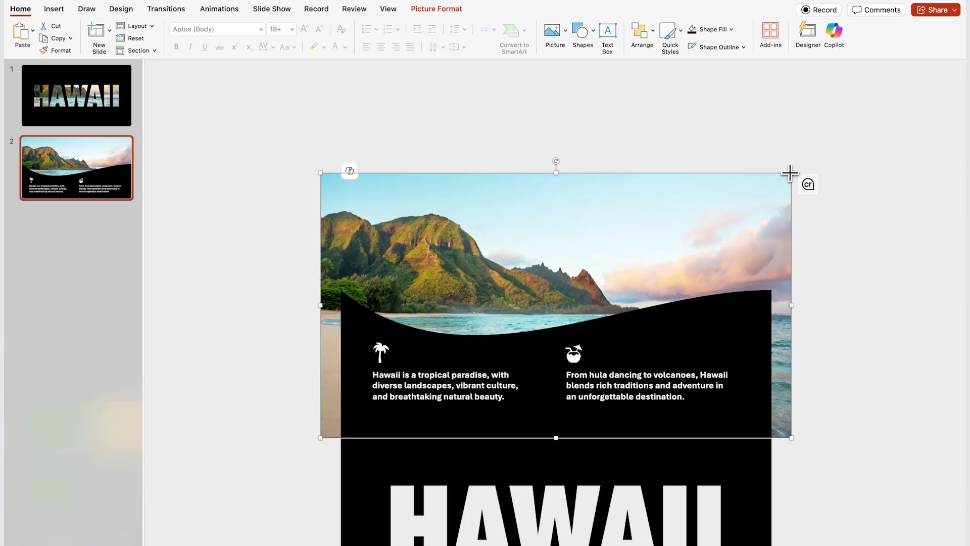
{"action": "left_click", "coordinate": [860, 177]}
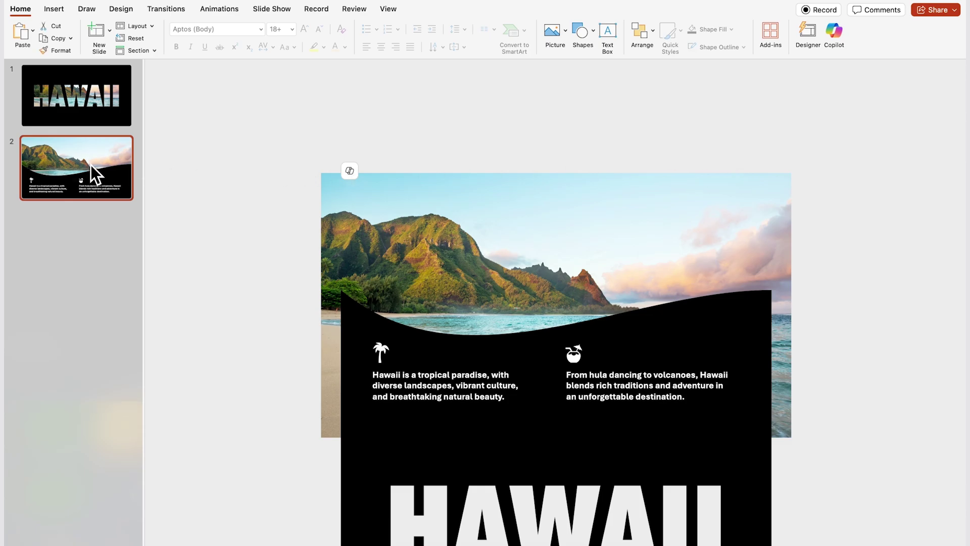
Apply the Morph transition to the second slide from the Transitions tab
{"action": "left_click", "coordinate": [167, 9]}
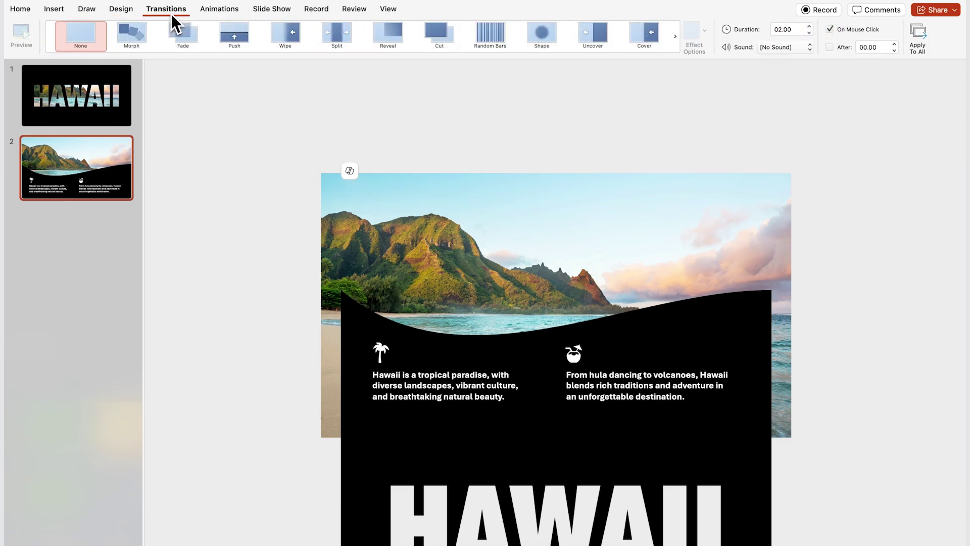
{"action": "left_click", "coordinate": [138, 36]}
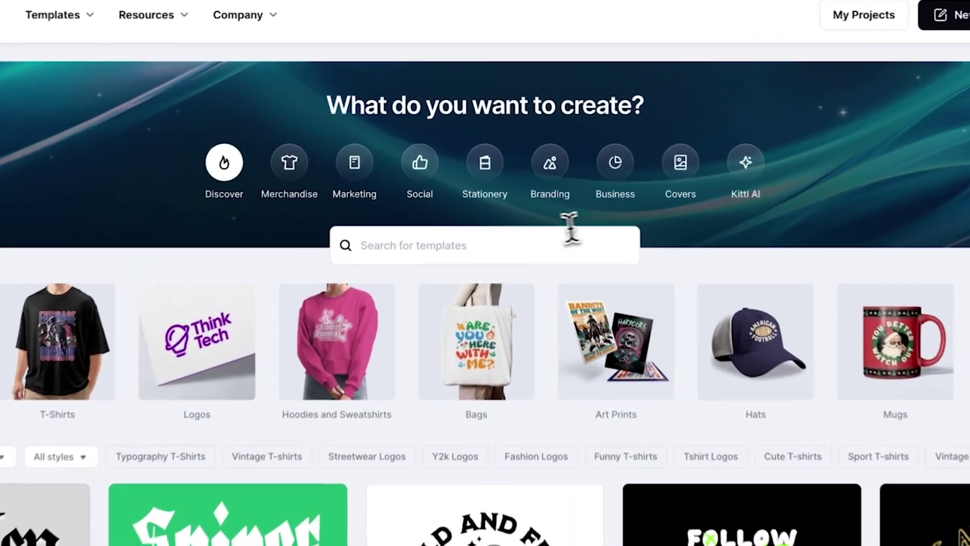
Search Kittl templates for 'doodles' and open the Doodle Studio template
{"action": "left_click", "coordinate": [501, 190]}
{"action": "type", "text": "doodles"}
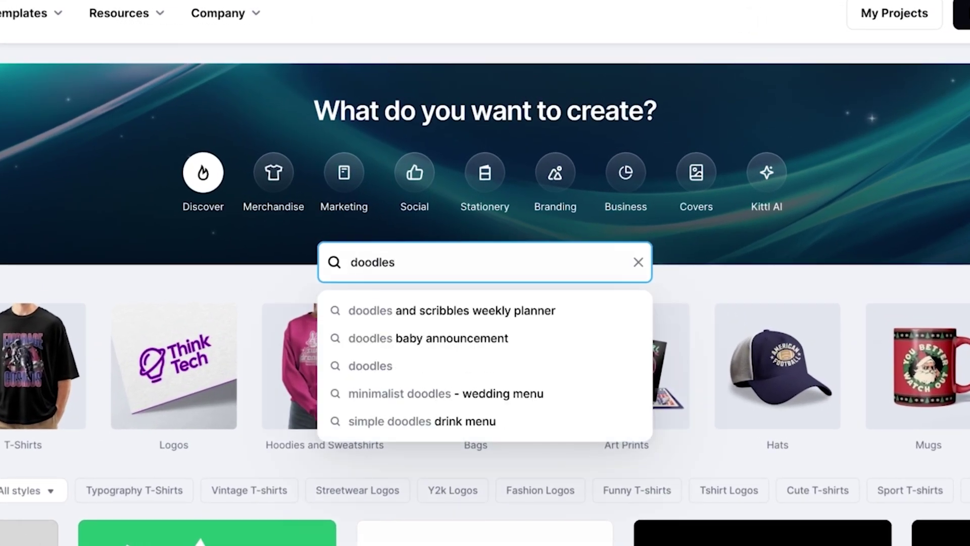
{"action": "key", "text": "Return"}
{"action": "scroll", "coordinate": [485, 303], "scroll_direction": "down", "scroll_amount": 5}
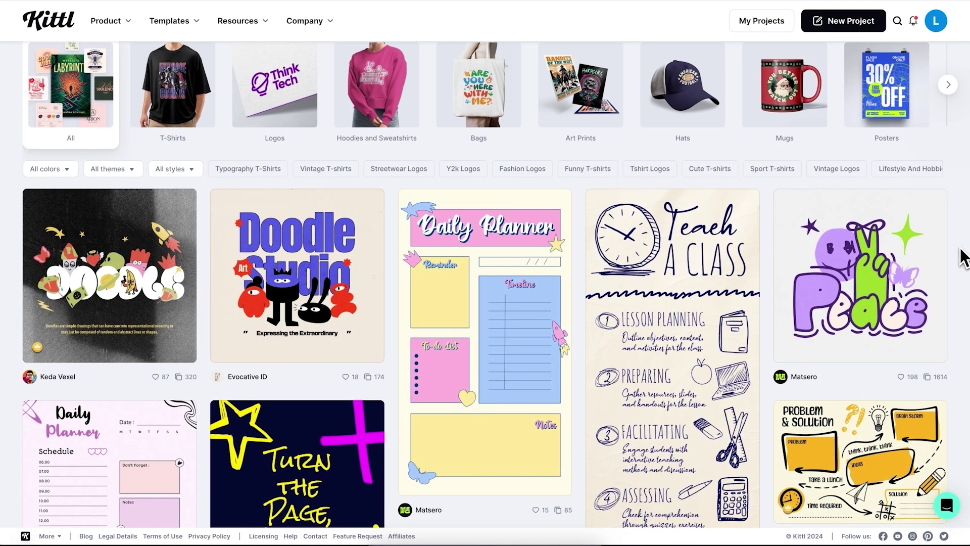
{"action": "left_click", "coordinate": [336, 259]}
Move the black character to the top-left, lower the title about 90 px, and nudge the bunny down-right
{"action": "left_click", "coordinate": [643, 169]}
{"action": "left_click", "coordinate": [626, 343]}
{"action": "left_click", "coordinate": [314, 362]}
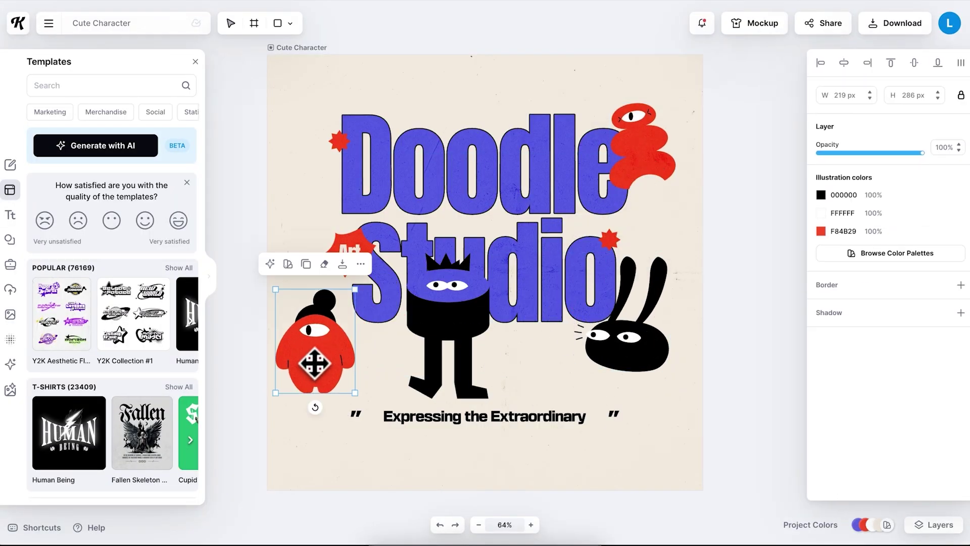
{"action": "left_click", "coordinate": [346, 184]}
{"action": "left_click", "coordinate": [472, 318]}
{"action": "left_click_drag", "start_coordinate": [472, 318], "coordinate": [392, 182]}
{"action": "left_click", "coordinate": [530, 179]}
{"action": "left_click_drag", "start_coordinate": [530, 179], "coordinate": [530, 224]}
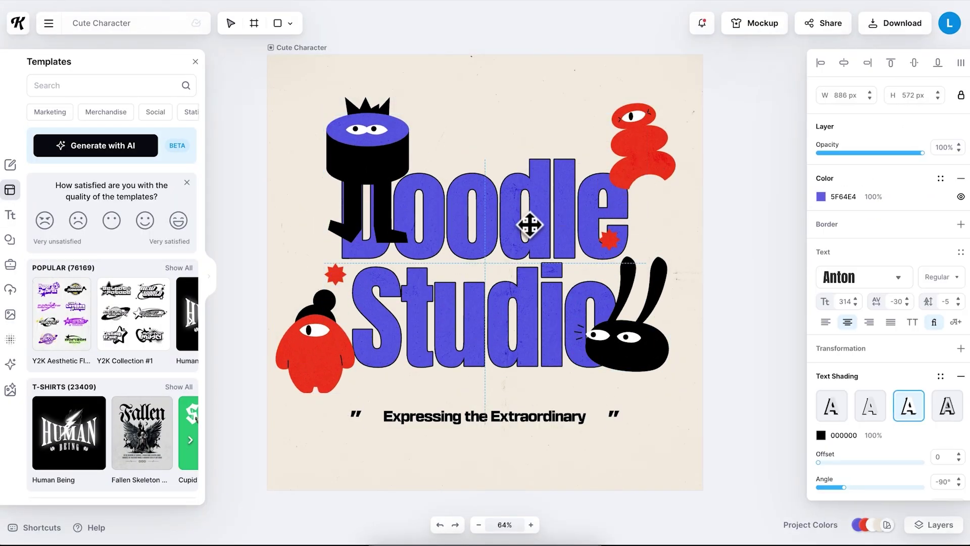
{"action": "left_click_drag", "start_coordinate": [359, 139], "coordinate": [320, 141]}
{"action": "left_click_drag", "start_coordinate": [629, 348], "coordinate": [636, 360]}
Scatter red star copies in a zigzag above the title and tilt the bunny clockwise
{"action": "left_click", "coordinate": [420, 160]}
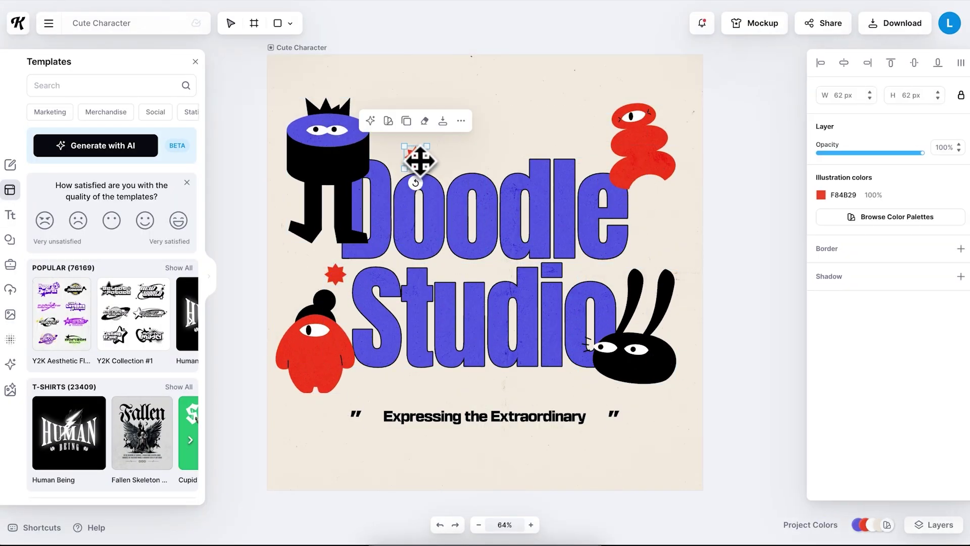
{"action": "left_click_drag", "start_coordinate": [420, 161], "coordinate": [489, 135], "text": "alt"}
{"action": "left_click_drag", "start_coordinate": [490, 135], "coordinate": [511, 158], "text": "alt"}
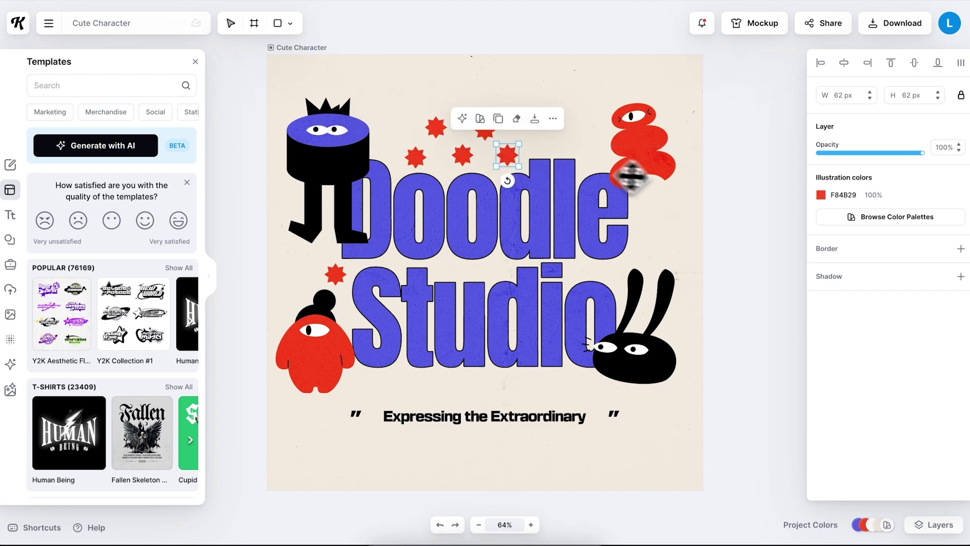
{"action": "left_click", "coordinate": [617, 402]}
{"action": "left_click_drag", "start_coordinate": [626, 399], "coordinate": [612, 416]}
{"action": "left_click", "coordinate": [738, 367]}
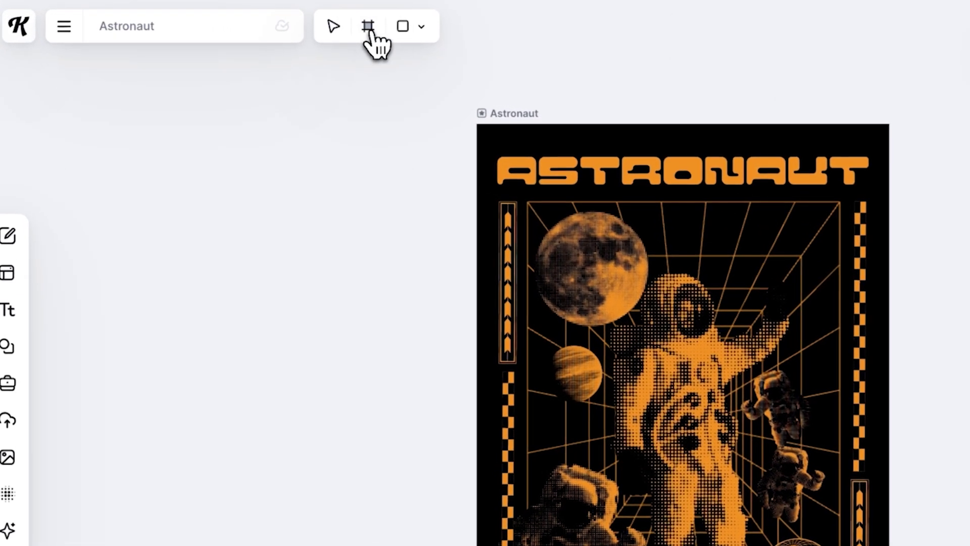
Create a new 1920 × 1080 artboard beside the Astronaut poster
{"action": "left_click", "coordinate": [255, 24]}
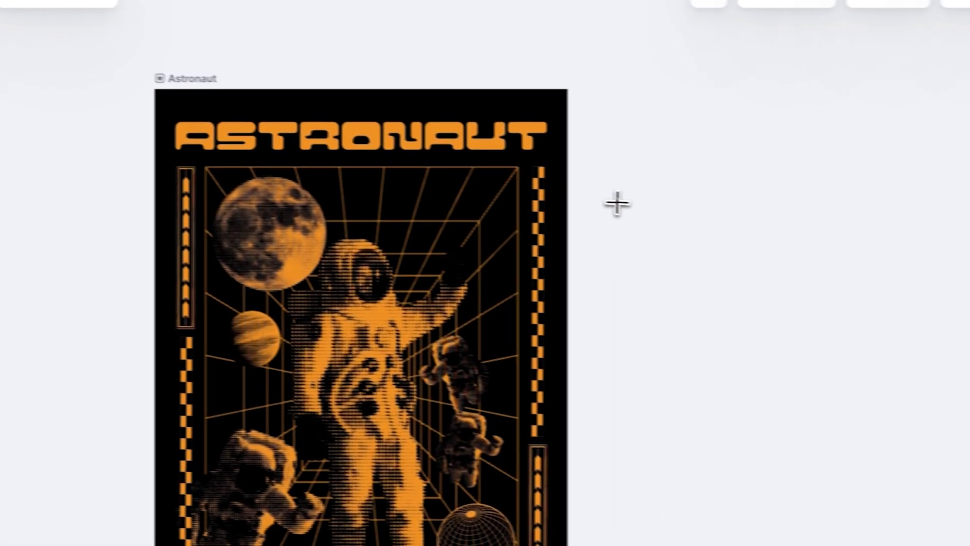
{"action": "left_click", "coordinate": [942, 236]}
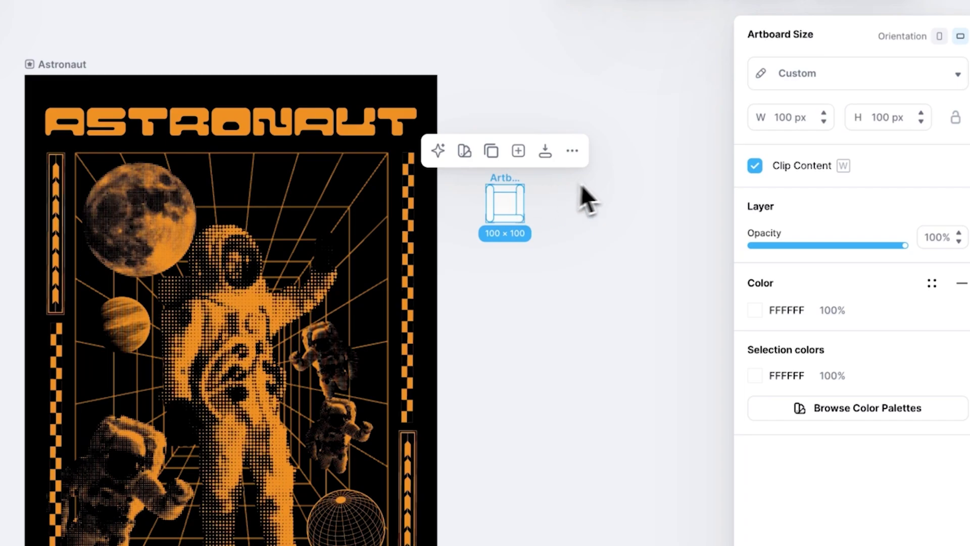
{"action": "left_click", "coordinate": [783, 120]}
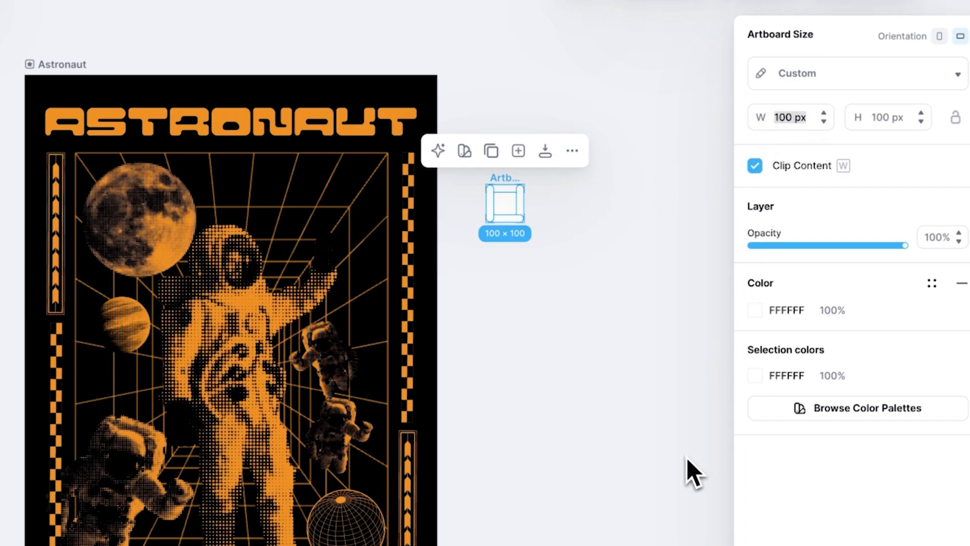
{"action": "type", "text": "1920"}
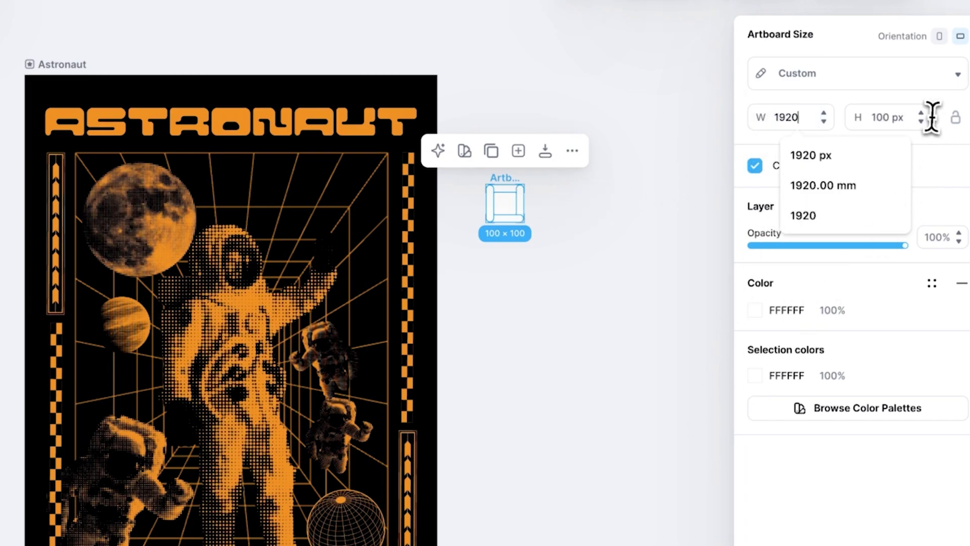
{"action": "left_click", "coordinate": [888, 117]}
{"action": "type", "text": "1080"}
{"action": "key", "text": "Return"}
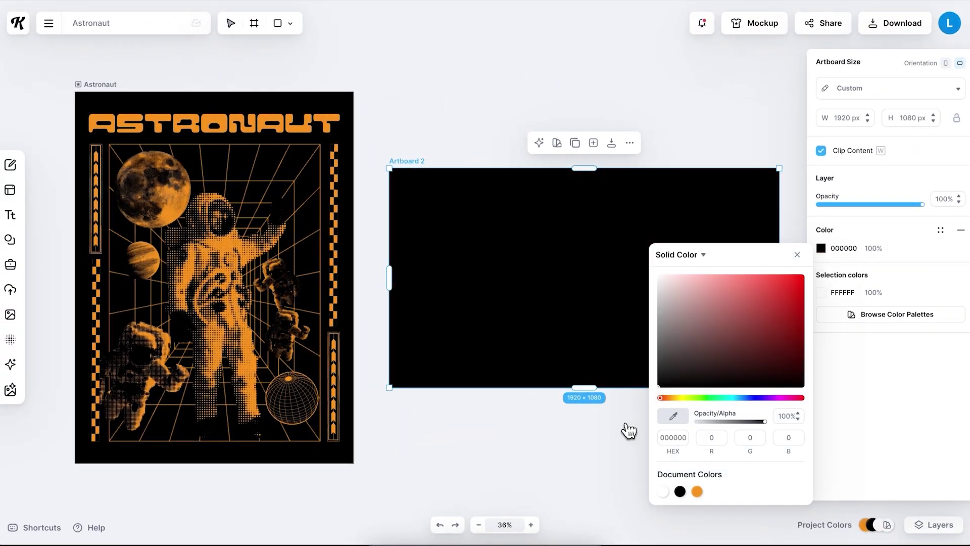
{"action": "left_click", "coordinate": [629, 430]}
Place the enlarged moon, the small planet and two scaled astronauts onto the new artboard
{"action": "left_click_drag", "start_coordinate": [187, 182], "coordinate": [646, 339]}
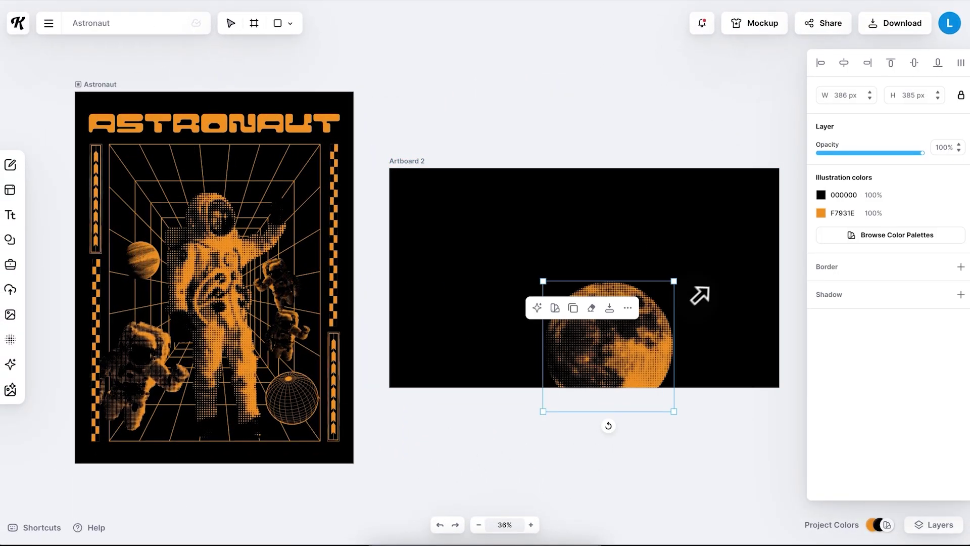
{"action": "left_click_drag", "start_coordinate": [699, 295], "coordinate": [485, 329]}
{"action": "left_click_drag", "start_coordinate": [276, 280], "coordinate": [698, 335]}
{"action": "left_click_drag", "start_coordinate": [728, 263], "coordinate": [788, 271]}
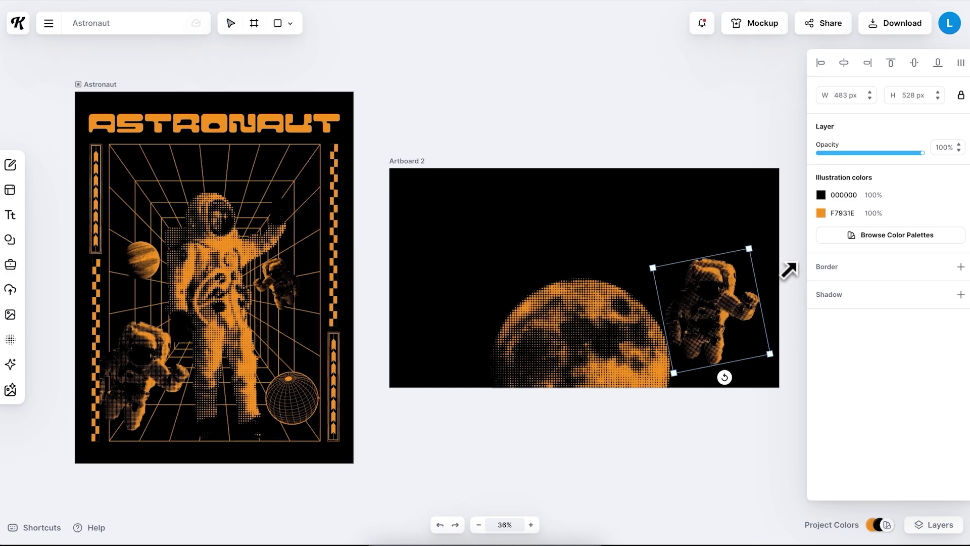
{"action": "left_click_drag", "start_coordinate": [710, 325], "coordinate": [698, 340]}
{"action": "left_click_drag", "start_coordinate": [144, 261], "coordinate": [430, 316]}
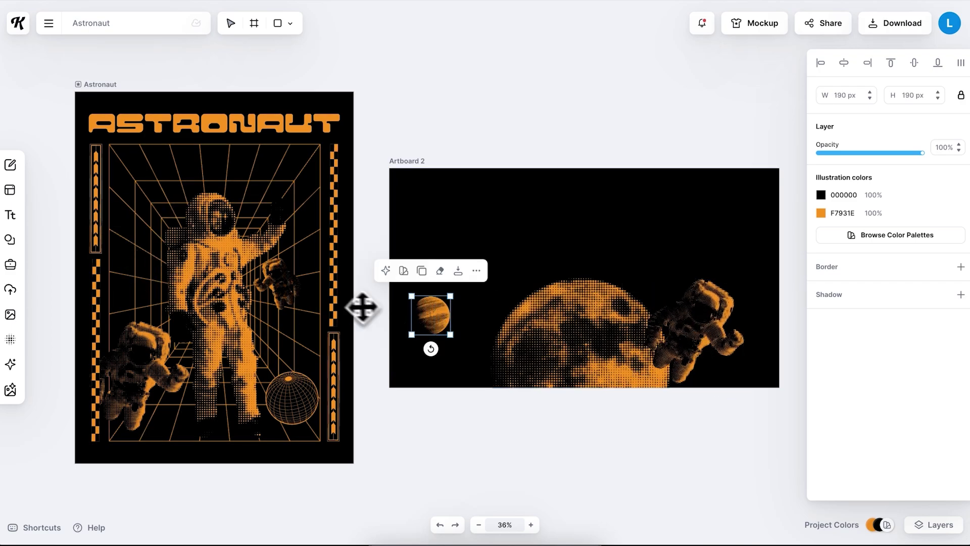
{"action": "left_click_drag", "start_coordinate": [276, 281], "coordinate": [453, 296]}
{"action": "left_click_drag", "start_coordinate": [481, 326], "coordinate": [538, 394]}
Copy the ASTRONAUT title onto the artboard and retype it as SPACE EXPEDITIONS
{"action": "left_click", "coordinate": [259, 120]}
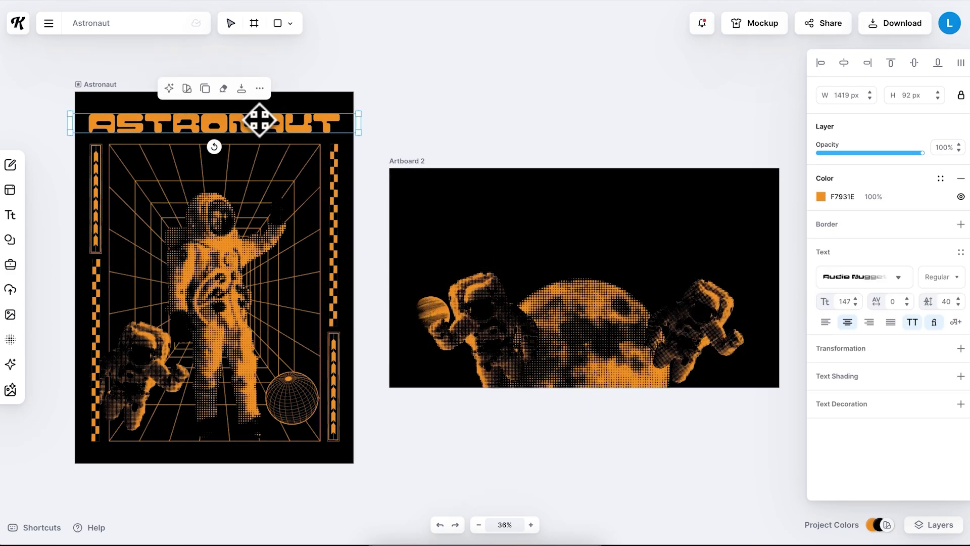
{"action": "left_click_drag", "start_coordinate": [259, 120], "coordinate": [631, 249]}
{"action": "double_click", "coordinate": [622, 215]}
{"action": "type", "text": "SPACE"}
{"action": "double_click", "coordinate": [581, 245]}
{"action": "type", "text": "EXPEDITIONS"}
{"action": "left_click", "coordinate": [648, 208], "text": "shift"}
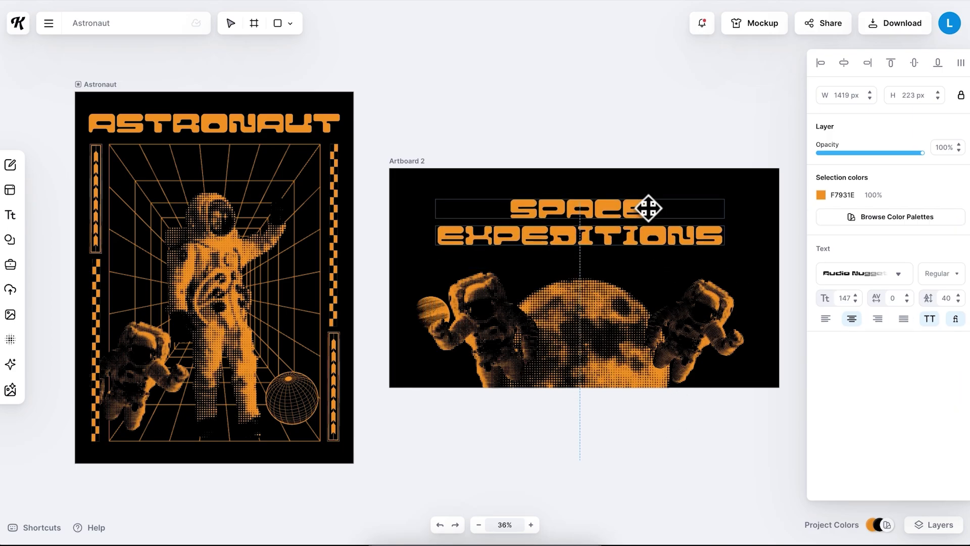
Move the two arrow decorations to the artboard's right and left sides
{"action": "left_click_drag", "start_coordinate": [334, 385], "coordinate": [761, 322]}
{"action": "left_click_drag", "start_coordinate": [96, 185], "coordinate": [410, 178]}
{"action": "left_click", "coordinate": [690, 428]}
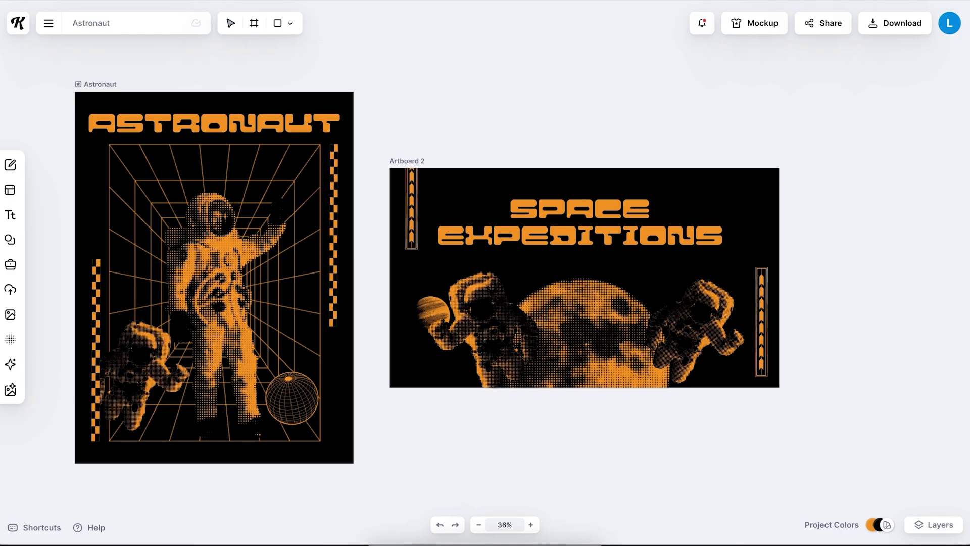
Place a cloud-blob mask on Artboard 2 and enlarge it over the moon
{"action": "left_click", "coordinate": [11, 241]}
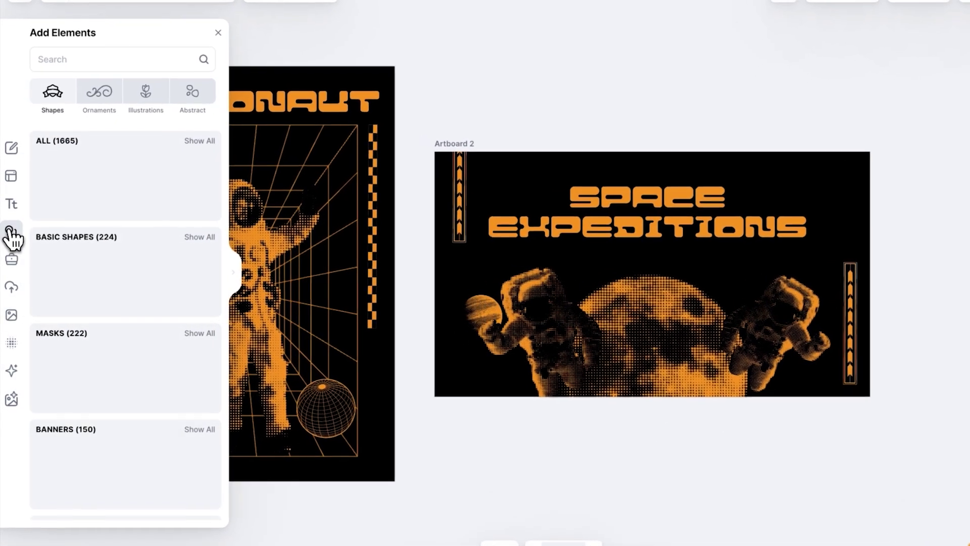
{"action": "left_click", "coordinate": [205, 333]}
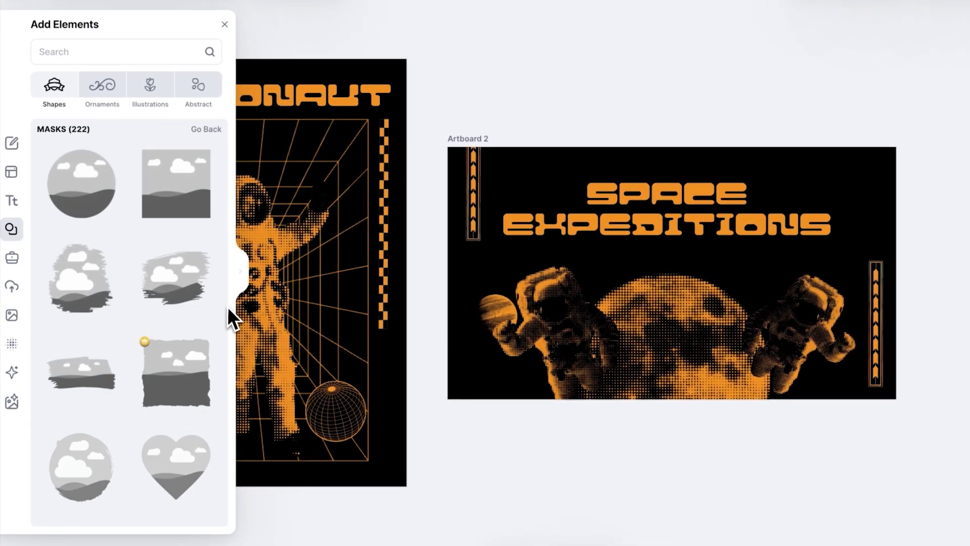
{"action": "scroll", "coordinate": [226, 305], "scroll_direction": "down", "scroll_amount": 3}
{"action": "scroll", "coordinate": [104, 328], "scroll_direction": "down", "scroll_amount": 5}
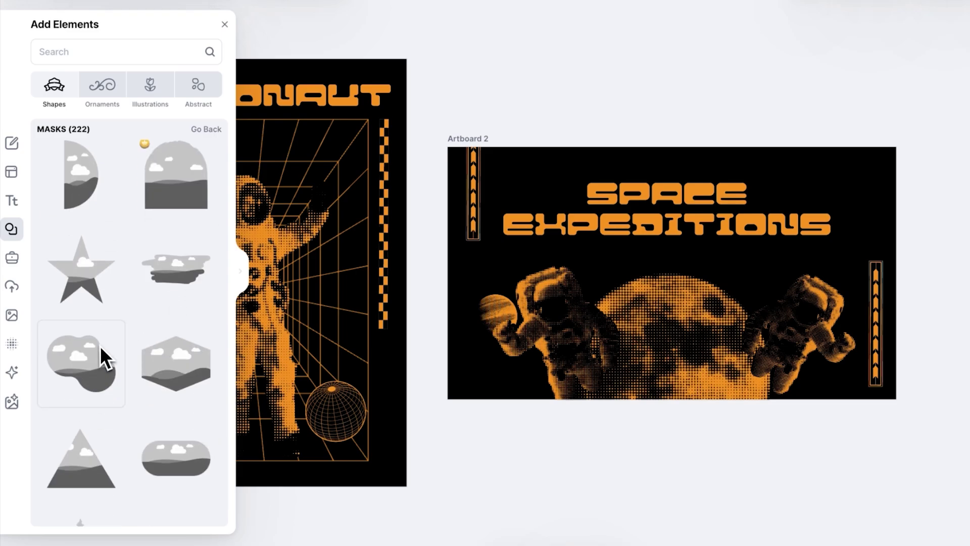
{"action": "left_click_drag", "start_coordinate": [104, 353], "coordinate": [829, 453]}
{"action": "left_click_drag", "start_coordinate": [764, 362], "coordinate": [726, 347]}
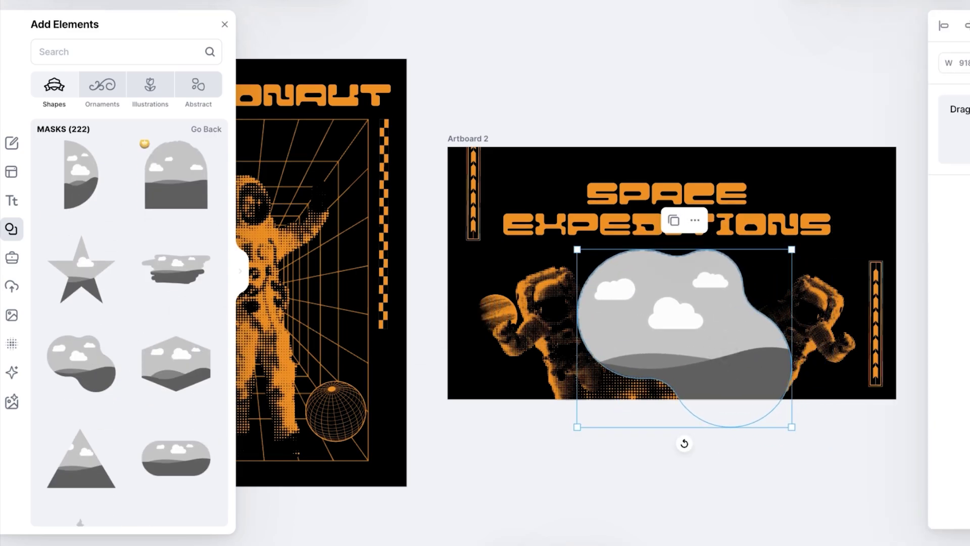
Fill the mask with the teal 'astronaut' cliff stock photo and enlarge it inside
{"action": "left_click", "coordinate": [12, 315]}
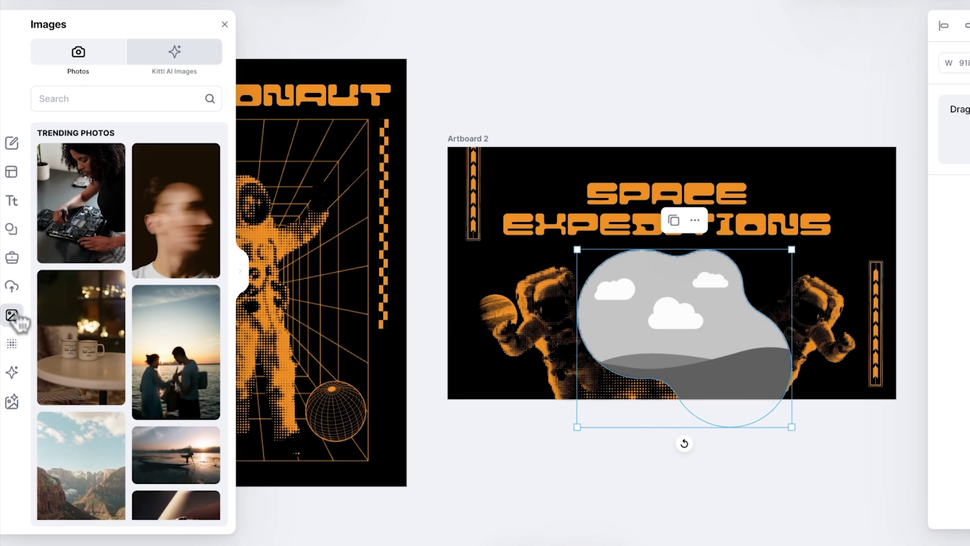
{"action": "left_click", "coordinate": [93, 100]}
{"action": "type", "text": "astronaut"}
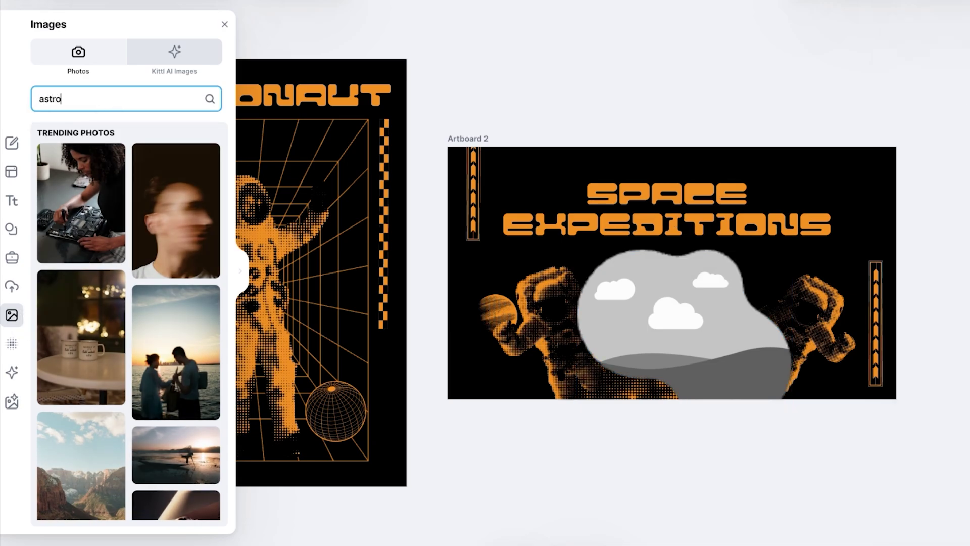
{"action": "key", "text": "Return"}
{"action": "scroll", "coordinate": [129, 152], "scroll_direction": "down", "scroll_amount": 3}
{"action": "scroll", "coordinate": [129, 253], "scroll_direction": "down", "scroll_amount": 5}
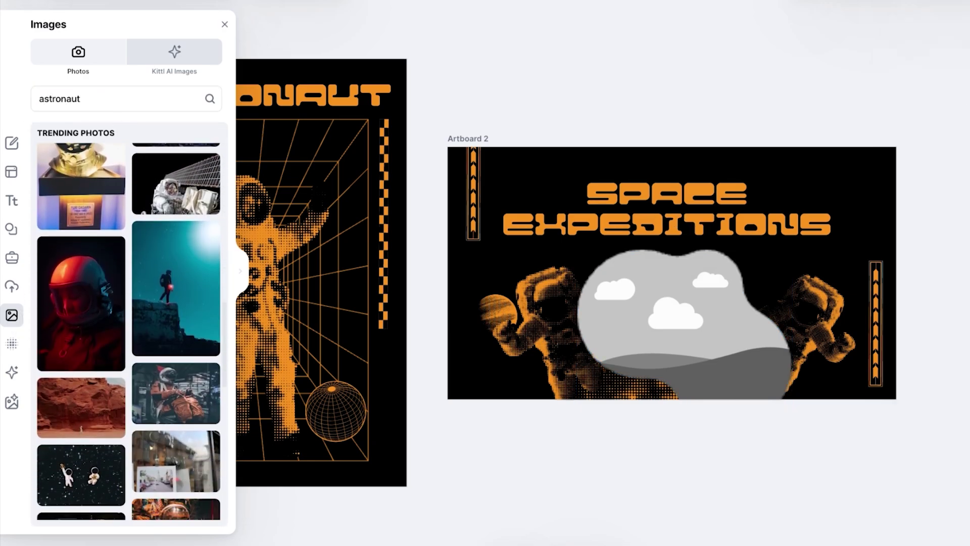
{"action": "left_click_drag", "start_coordinate": [142, 251], "coordinate": [636, 295]}
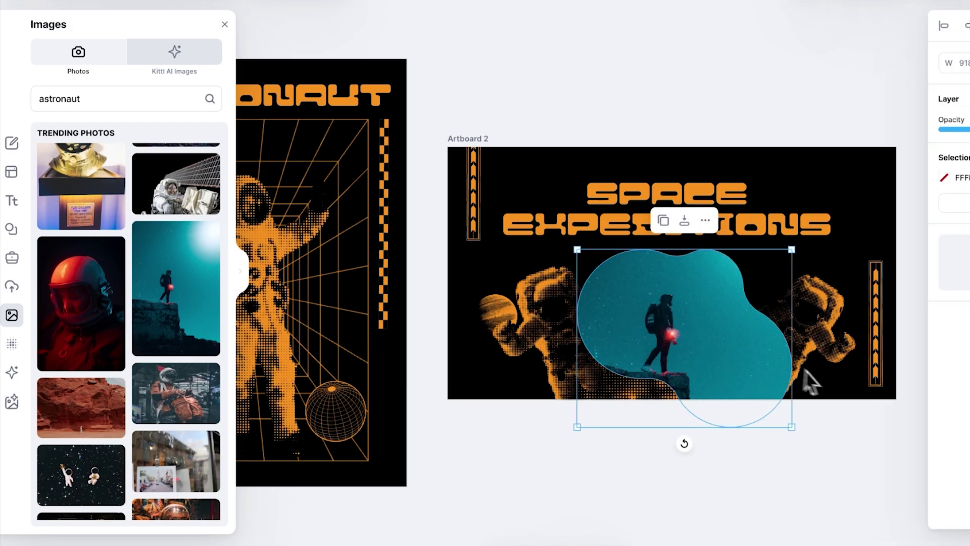
{"action": "double_click", "coordinate": [752, 384]}
{"action": "left_click_drag", "start_coordinate": [801, 173], "coordinate": [831, 147]}
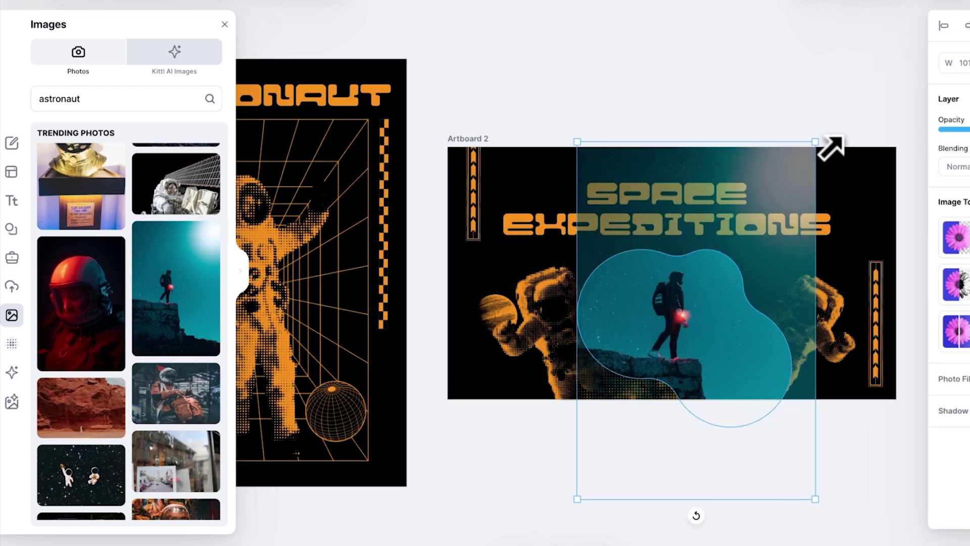
{"action": "left_click", "coordinate": [849, 469]}
Try new selection colours and colour palettes on the Space Expeditions artboard, then add a texture overlay
{"action": "left_click", "coordinate": [219, 25]}
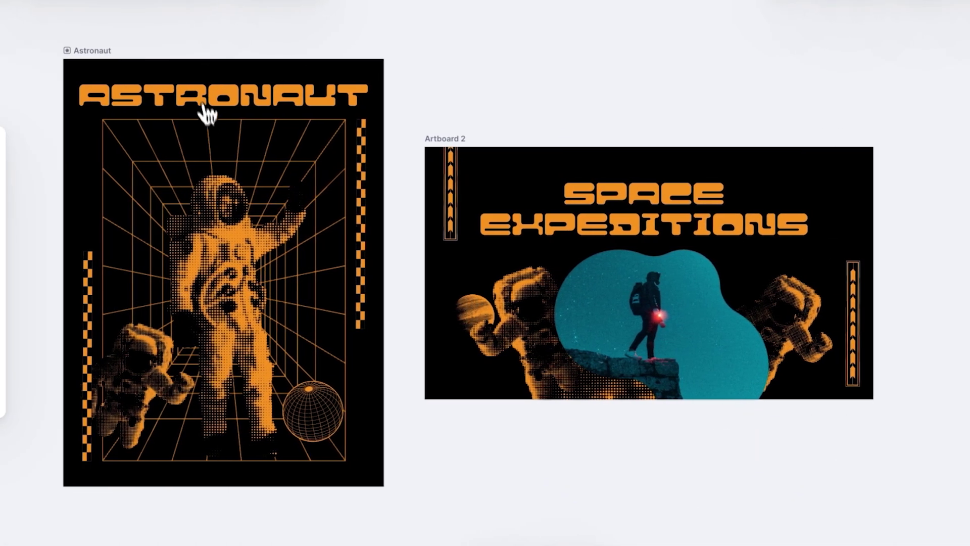
{"action": "left_click", "coordinate": [364, 145]}
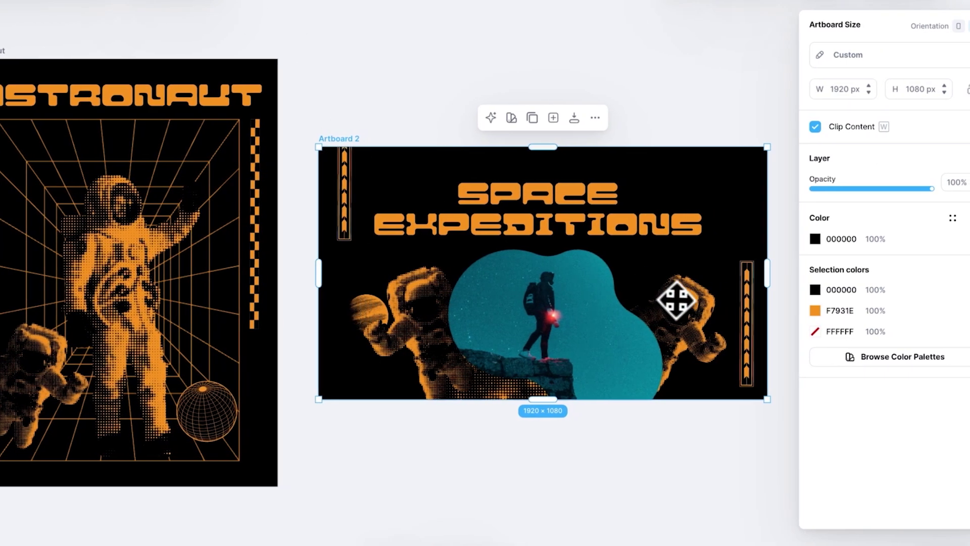
{"action": "left_click", "coordinate": [819, 310]}
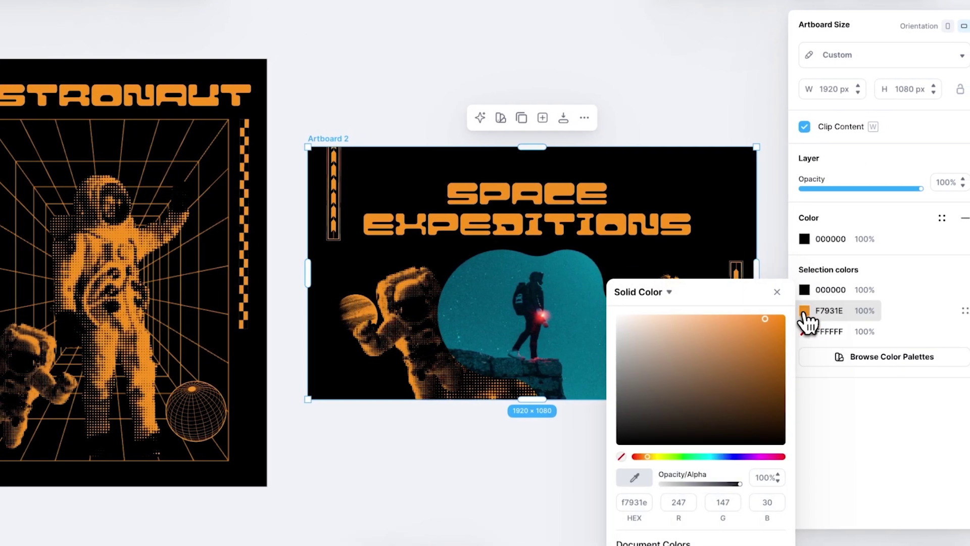
{"action": "left_click", "coordinate": [637, 477]}
{"action": "left_click", "coordinate": [580, 279]}
{"action": "key", "text": "ctrl+z"}
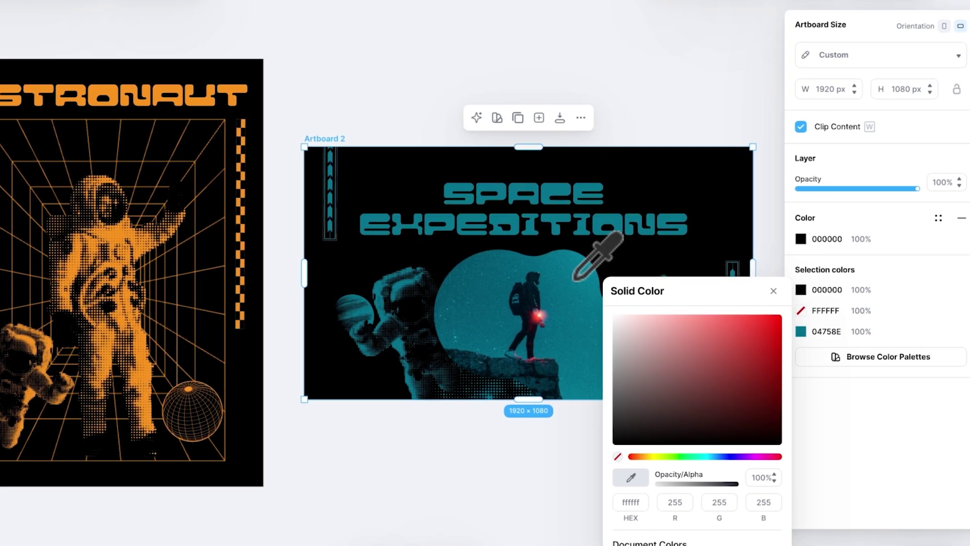
{"action": "left_click", "coordinate": [876, 373]}
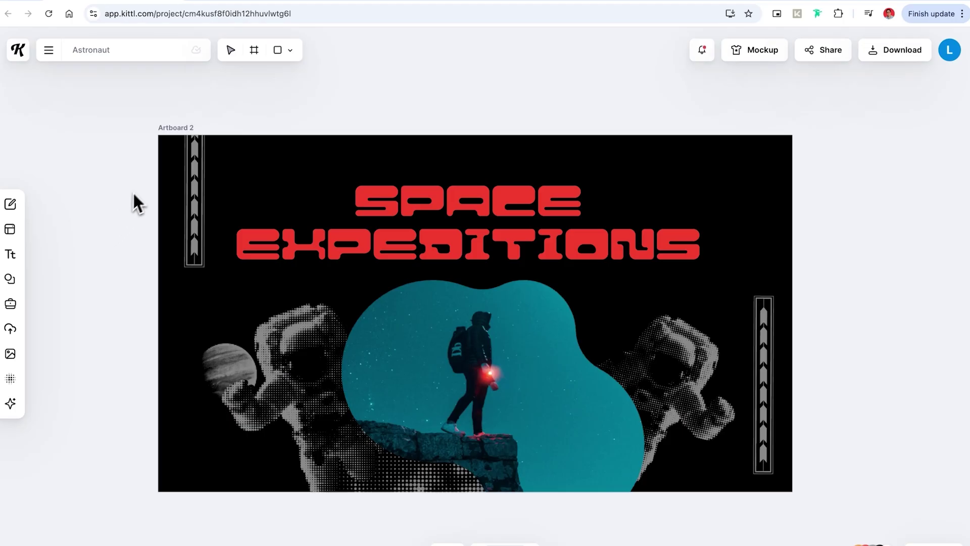
{"action": "left_click", "coordinate": [176, 132]}
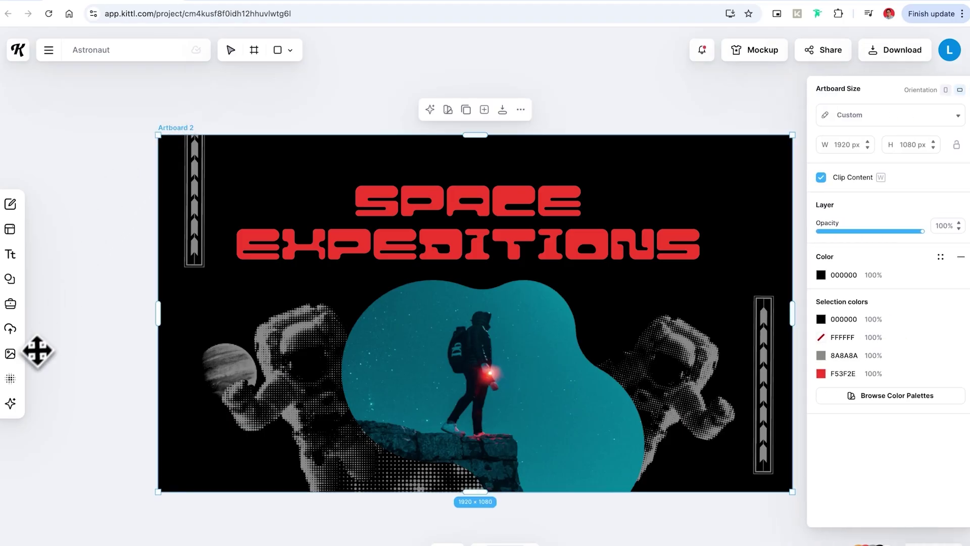
{"action": "left_click", "coordinate": [11, 379]}
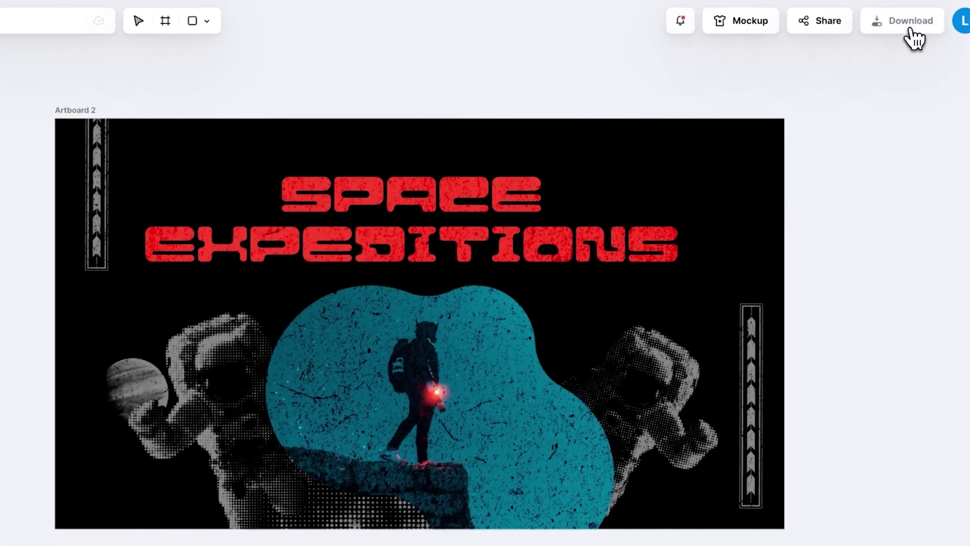
Download the artboards as PNG
{"action": "left_click", "coordinate": [907, 35]}
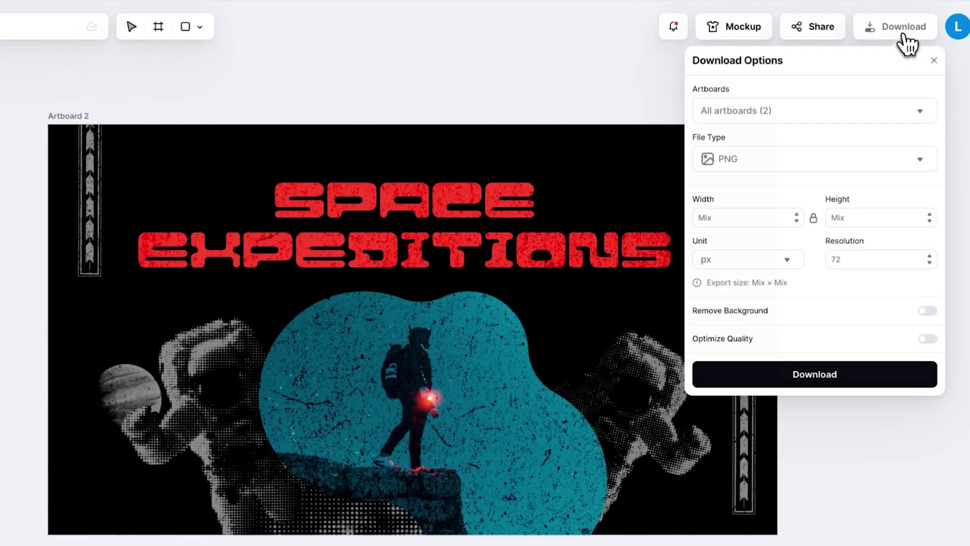
{"action": "left_click", "coordinate": [798, 389]}
{"action": "left_click", "coordinate": [877, 427]}
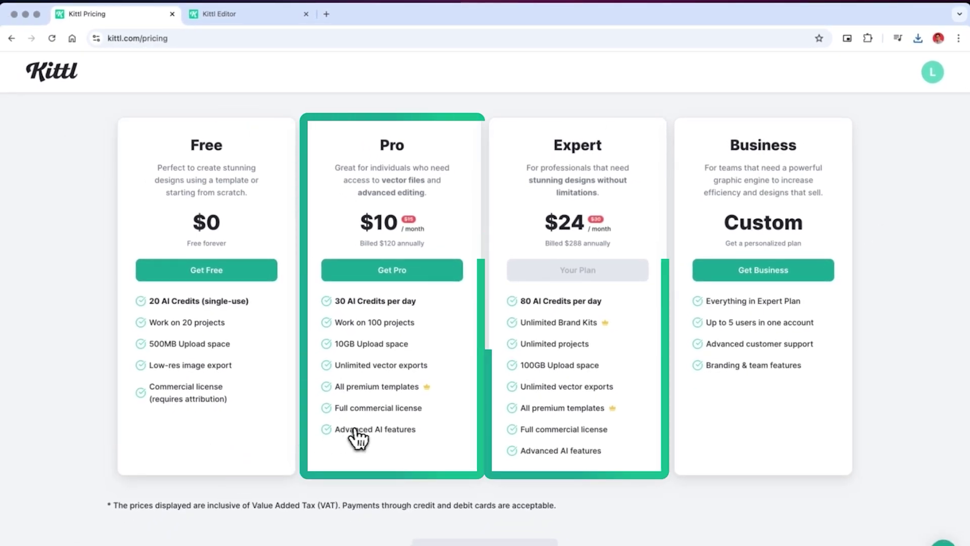
{"action": "left_click_drag", "start_coordinate": [423, 407], "coordinate": [335, 408]}
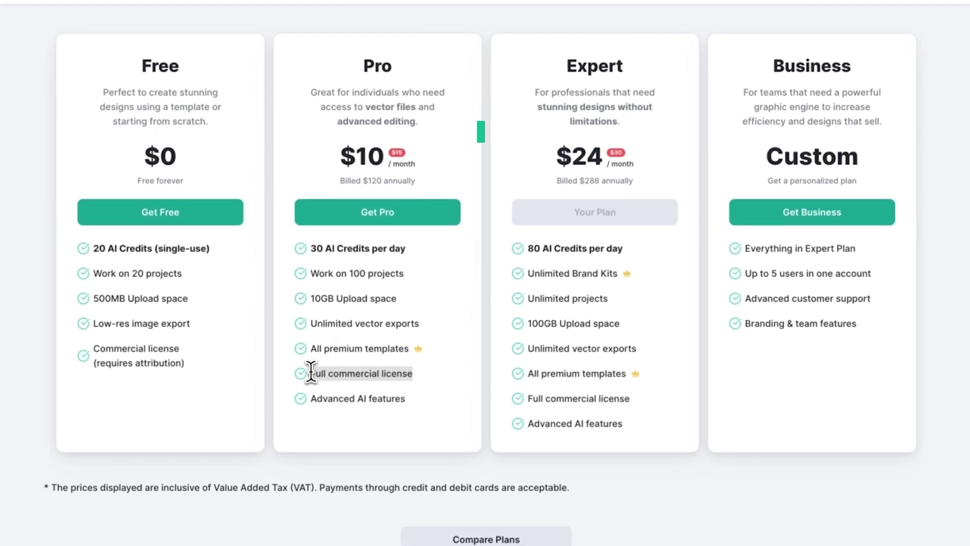
{"action": "left_click_drag", "start_coordinate": [311, 373], "coordinate": [308, 372]}
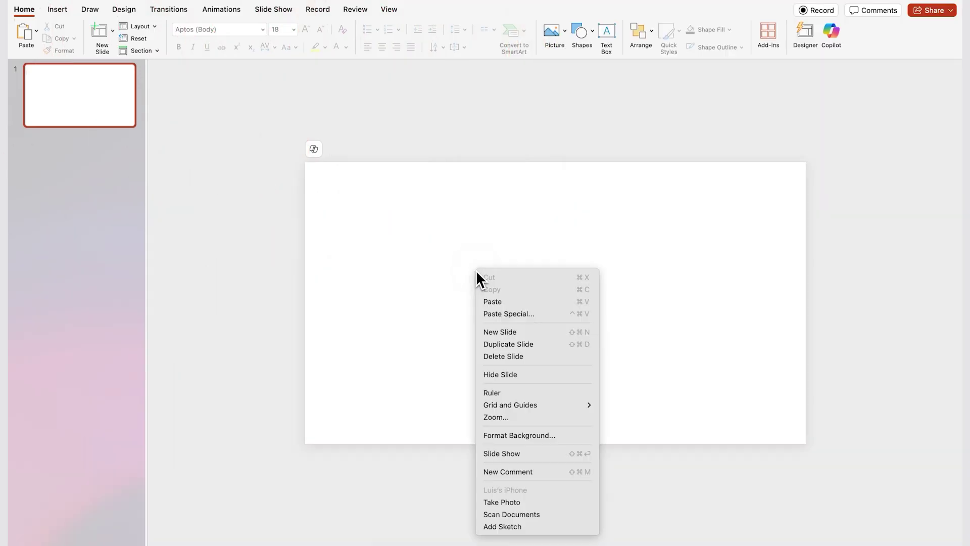
Apply a gradient fill slide background running from dark green to light green
{"action": "left_click", "coordinate": [506, 437]}
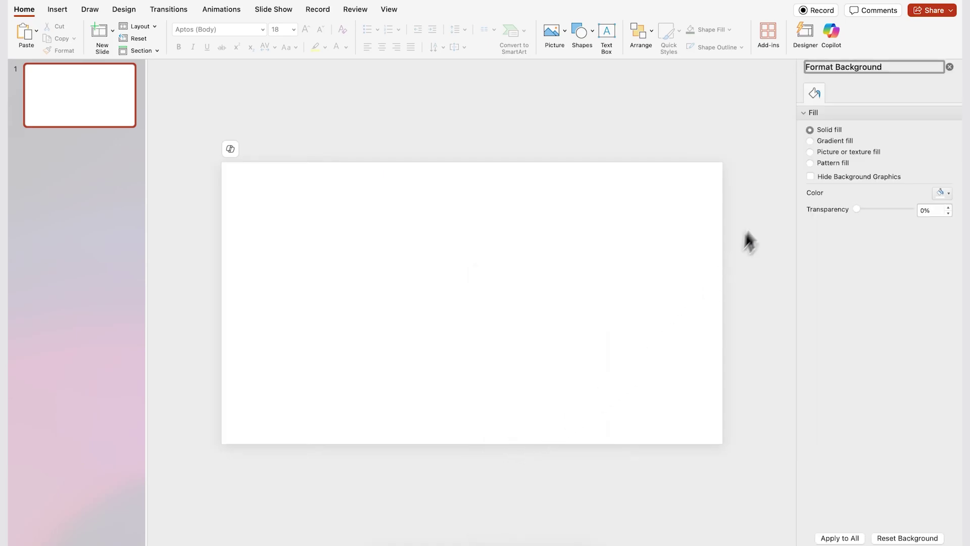
{"action": "left_click", "coordinate": [810, 141]}
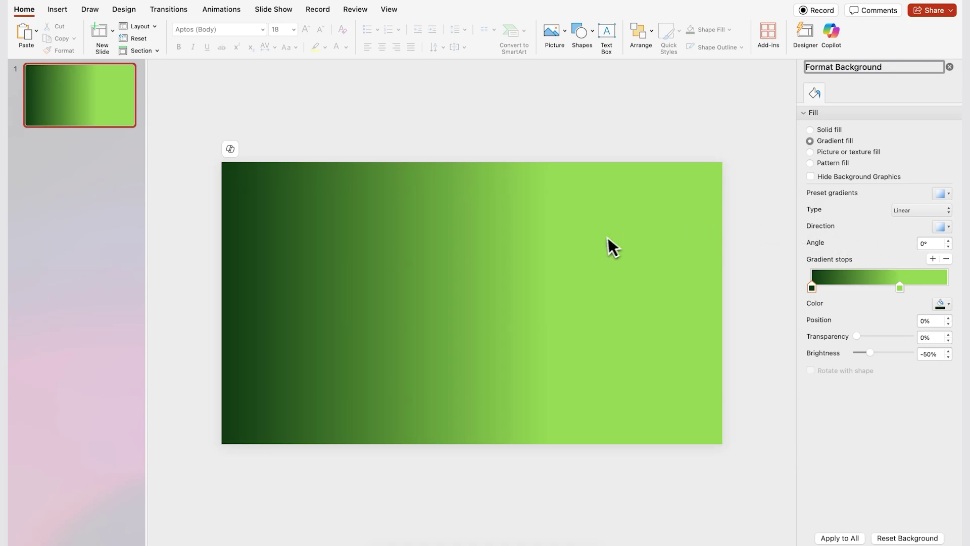
{"action": "key", "text": "Escape"}
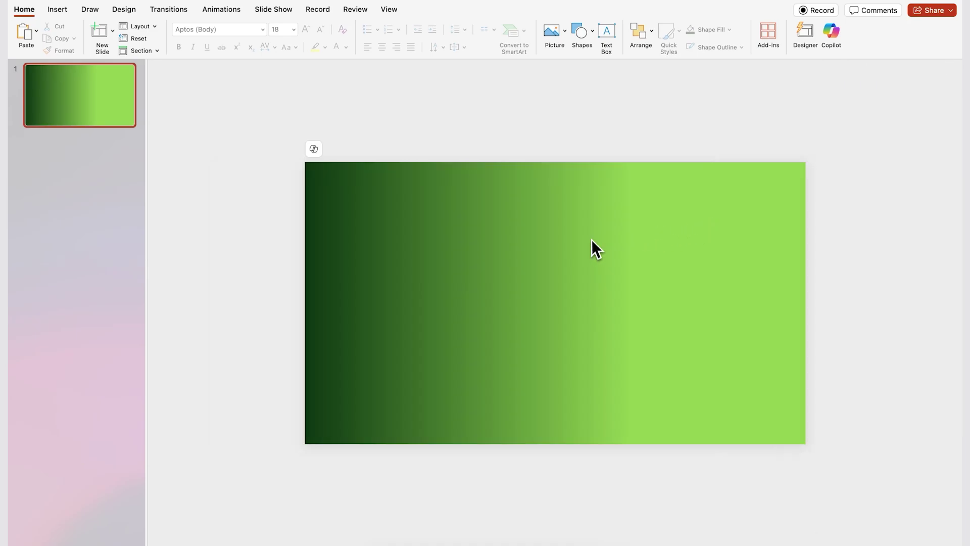
Draw a 33.87 × 19.05 cm teal rectangle covering the whole slide, then pick the Curve shape
{"action": "left_click", "coordinate": [582, 34]}
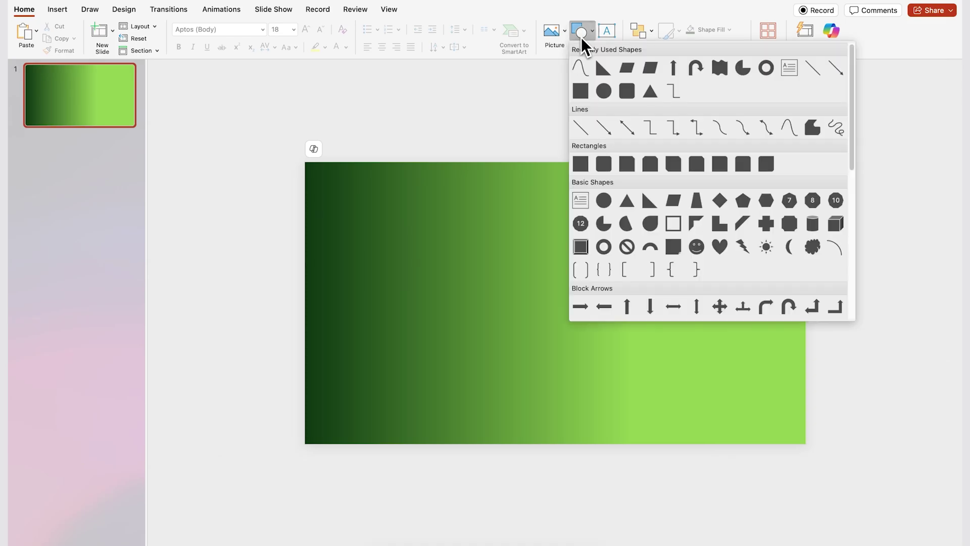
{"action": "left_click", "coordinate": [580, 91]}
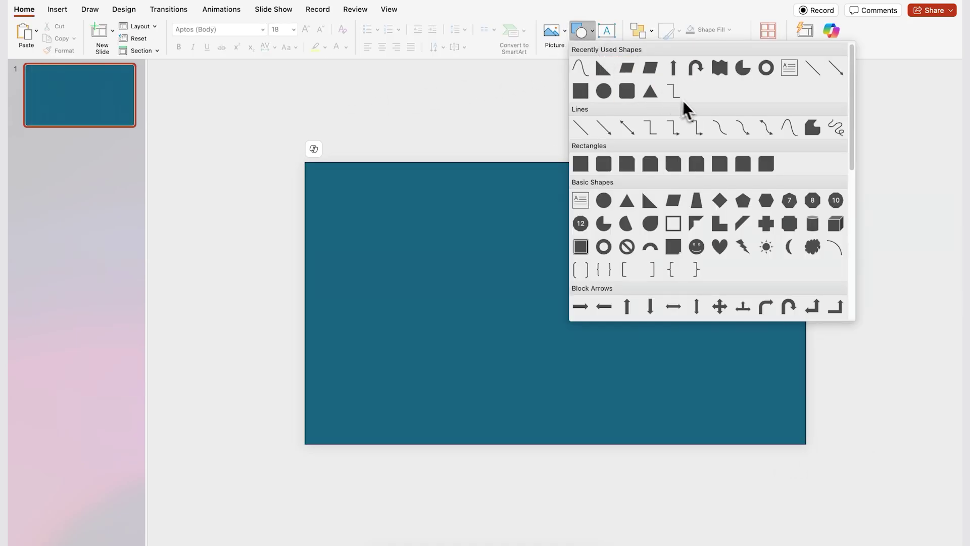
{"action": "left_click", "coordinate": [788, 130]}
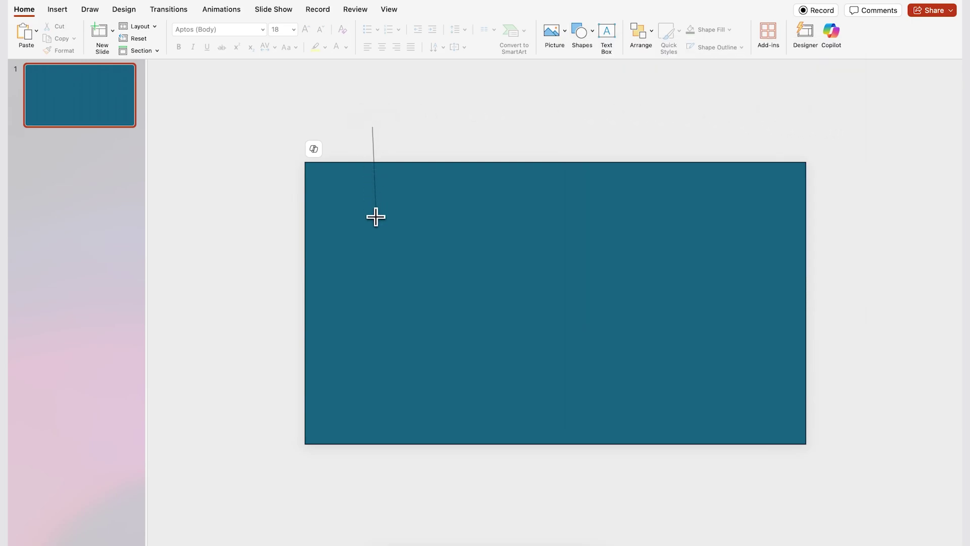
Draw a closed freeform curve with a wavy edge over the slide's left side
{"action": "left_click", "coordinate": [399, 204]}
{"action": "left_click", "coordinate": [541, 493]}
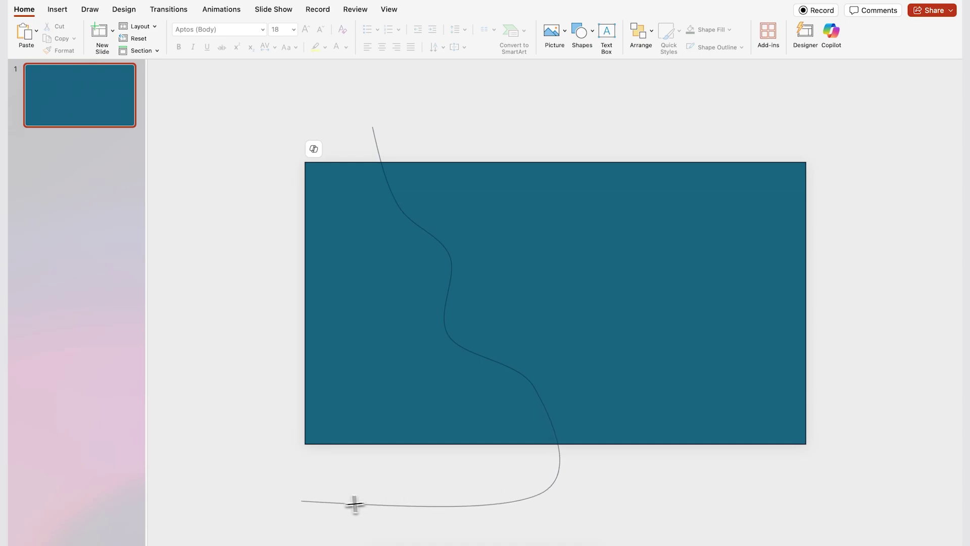
{"action": "left_click", "coordinate": [286, 498]}
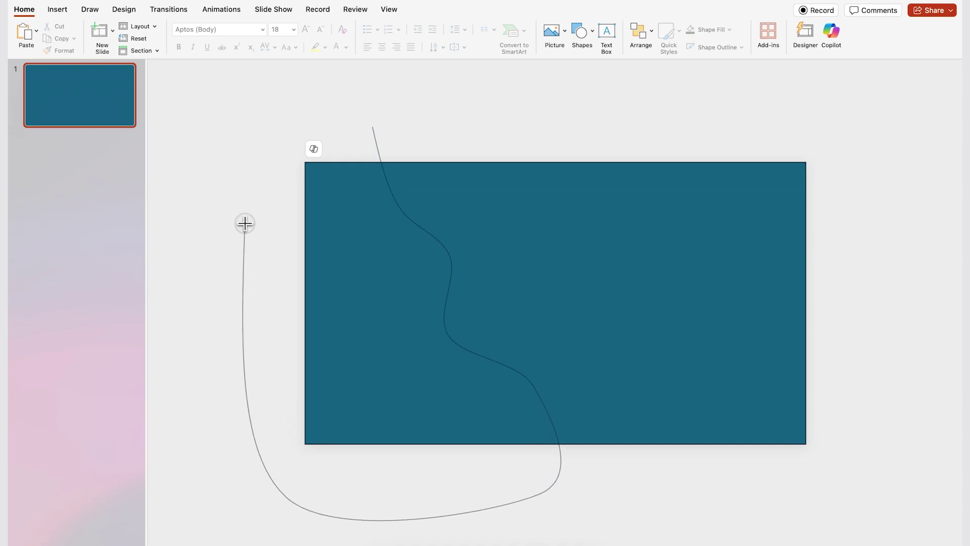
{"action": "left_click", "coordinate": [372, 126]}
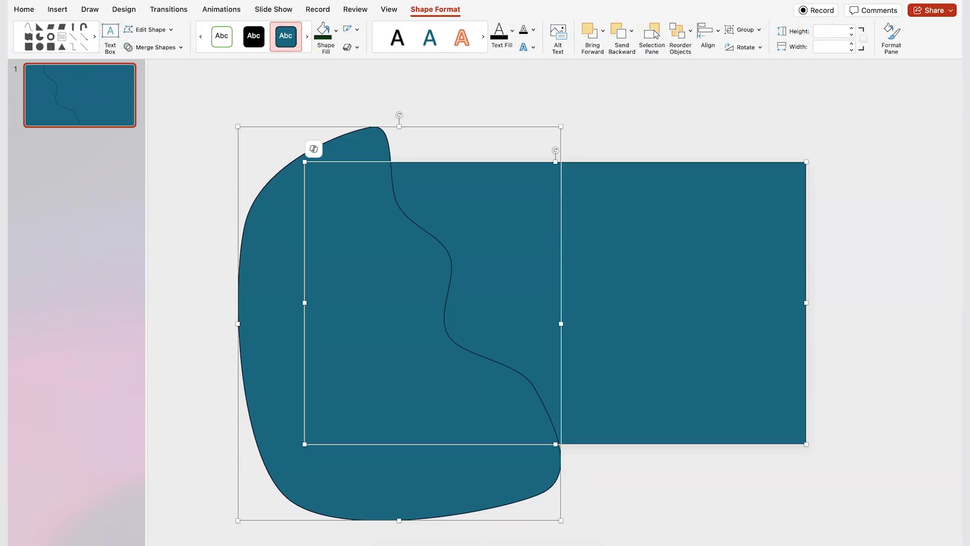
Fragment the overlapping shapes and delete the blob piece hanging off the slide
{"action": "left_click", "coordinate": [178, 47]}
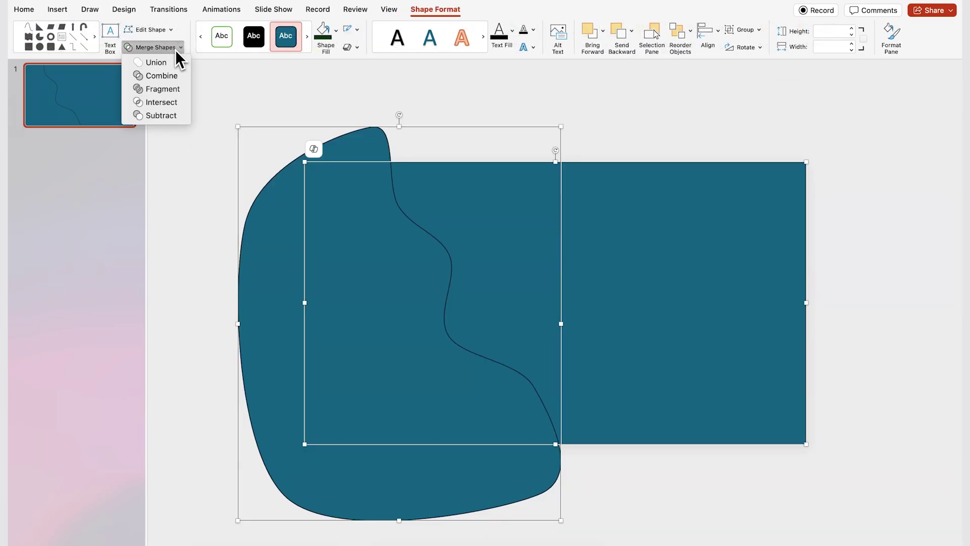
{"action": "left_click", "coordinate": [171, 89]}
{"action": "left_click", "coordinate": [222, 107]}
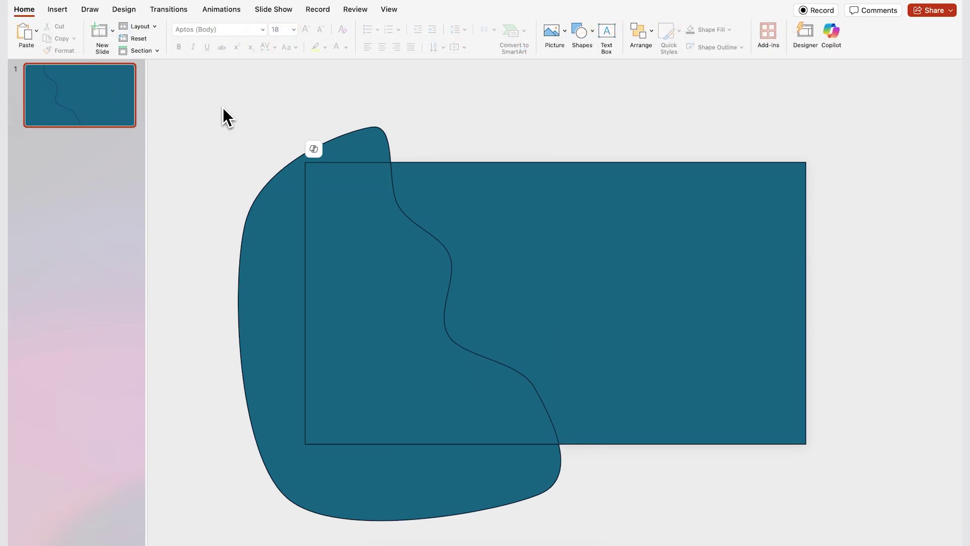
{"action": "left_click", "coordinate": [383, 138]}
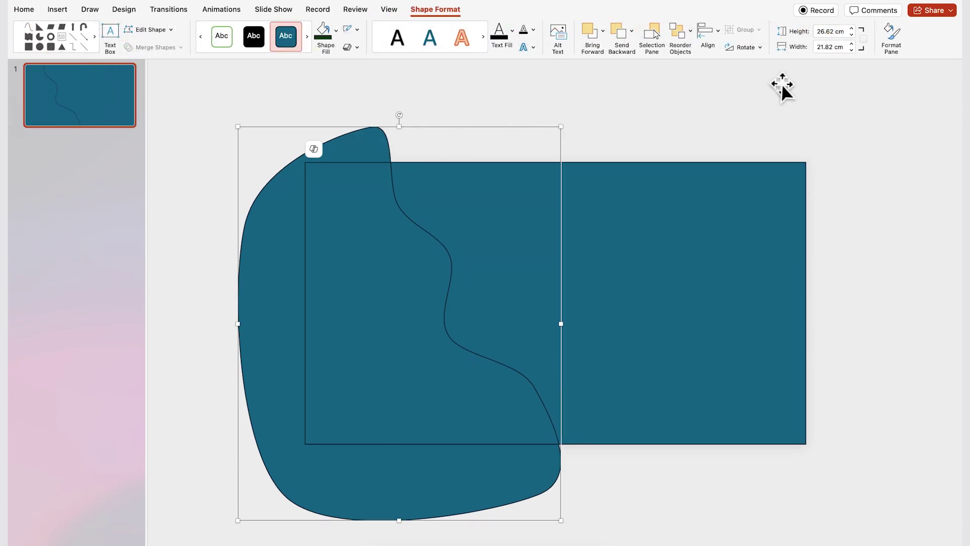
{"action": "key", "text": "Delete"}
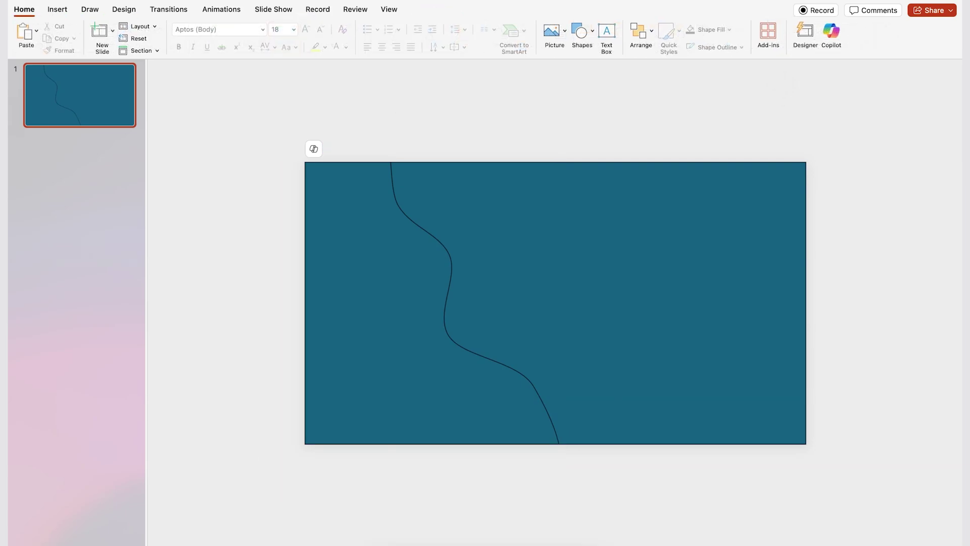
Remove the outlines from all slide pieces and fill them dark green
{"action": "key", "text": "super+a"}
{"action": "left_click", "coordinate": [742, 49]}
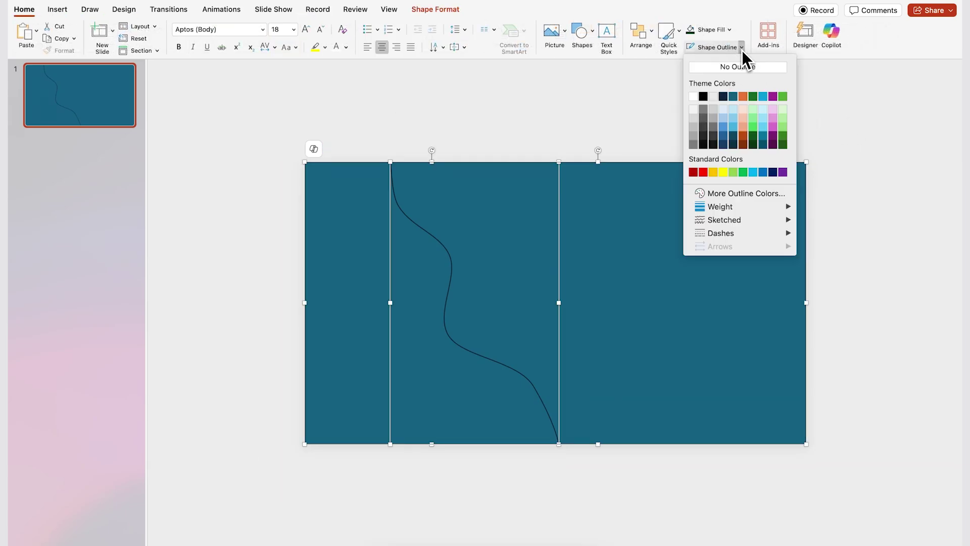
{"action": "left_click", "coordinate": [739, 67]}
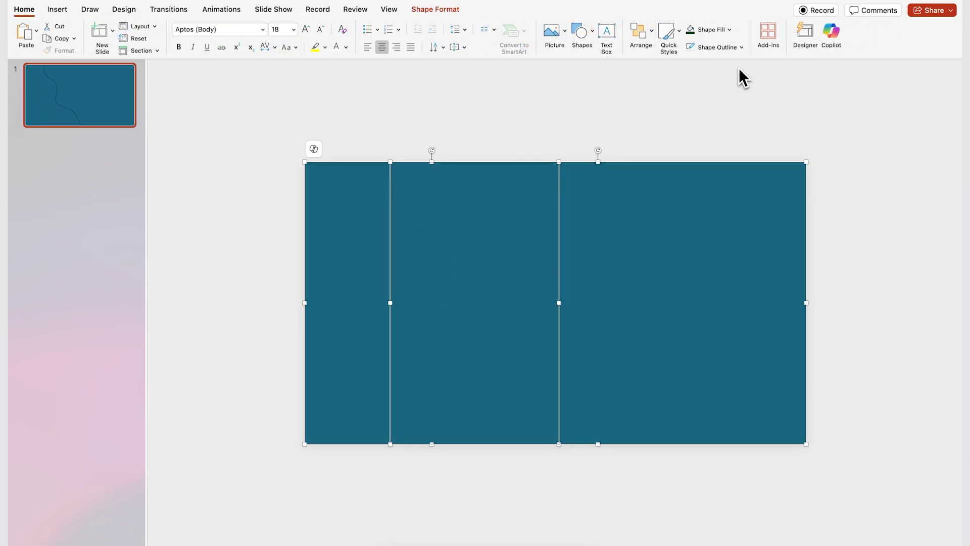
{"action": "left_click", "coordinate": [731, 30]}
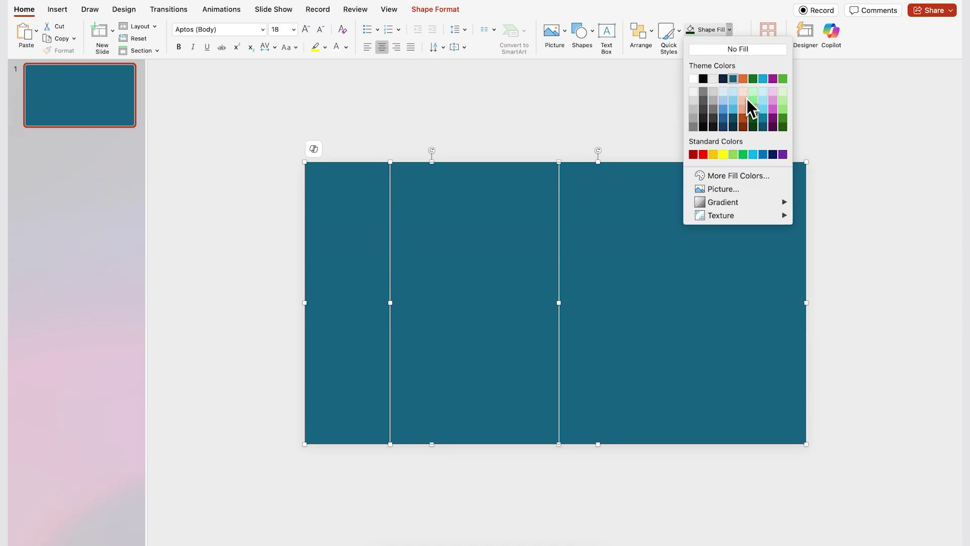
{"action": "left_click", "coordinate": [752, 126]}
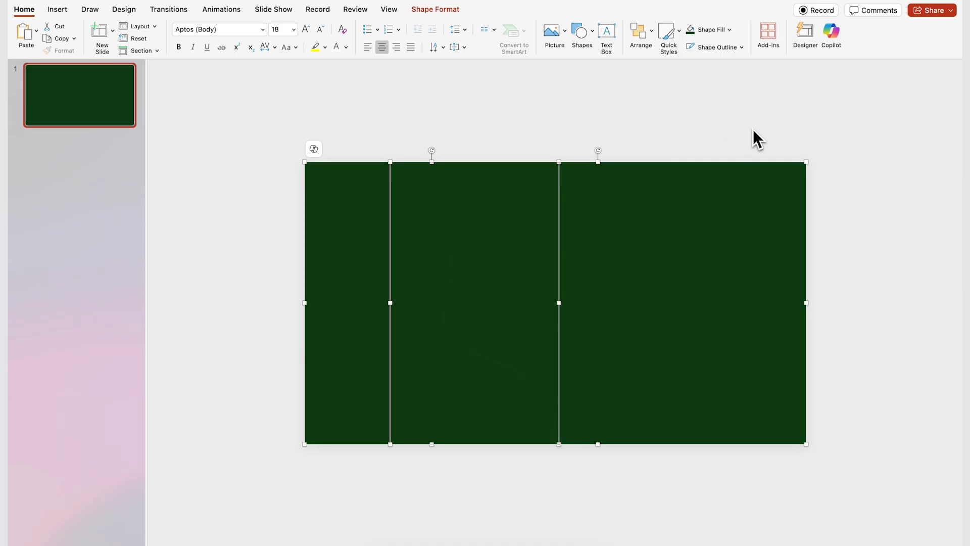
Paste THE GRINCH title, description, Grinch picture and two red ornaments, and position them
{"action": "key", "text": "Escape"}
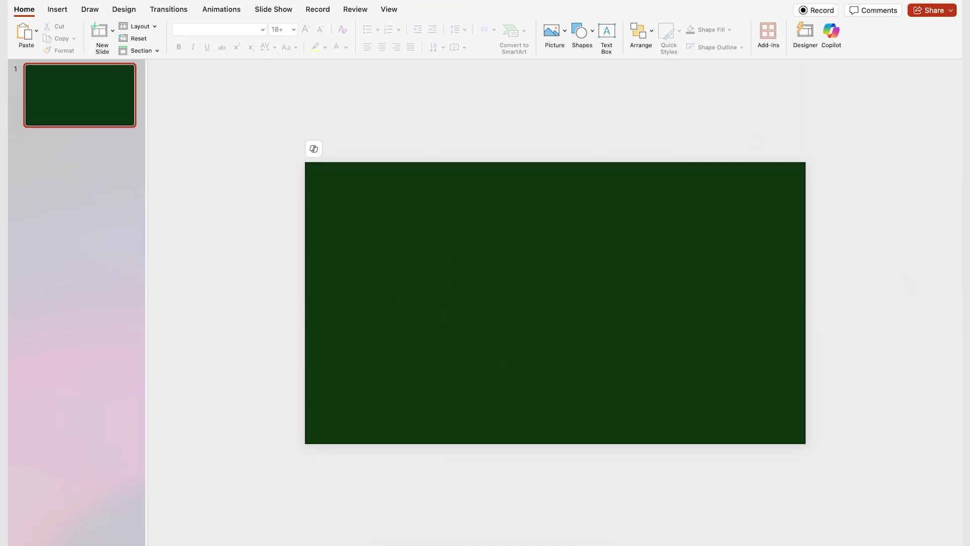
{"action": "key", "text": "super+v"}
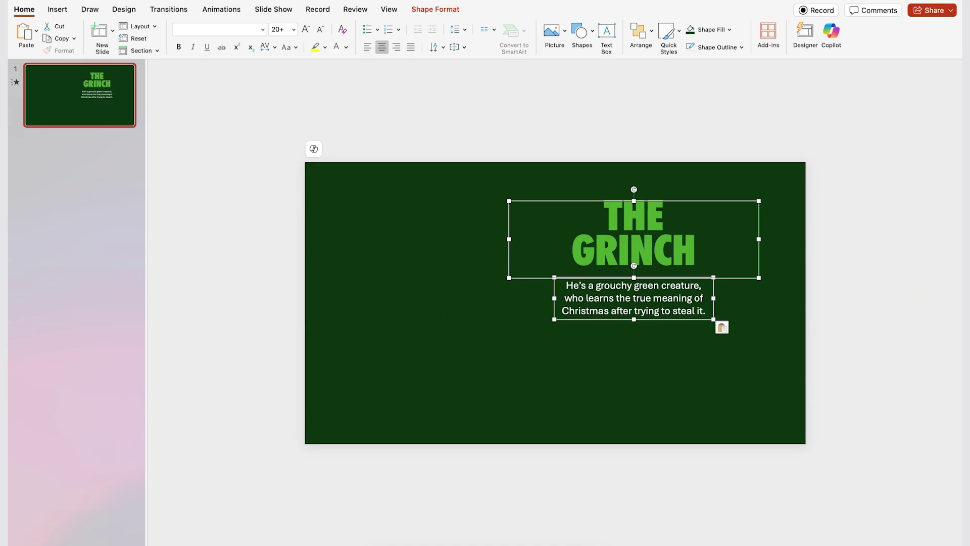
{"action": "key", "text": "Escape"}
{"action": "key", "text": "super+v"}
{"action": "left_click_drag", "start_coordinate": [237, 505], "coordinate": [466, 286]}
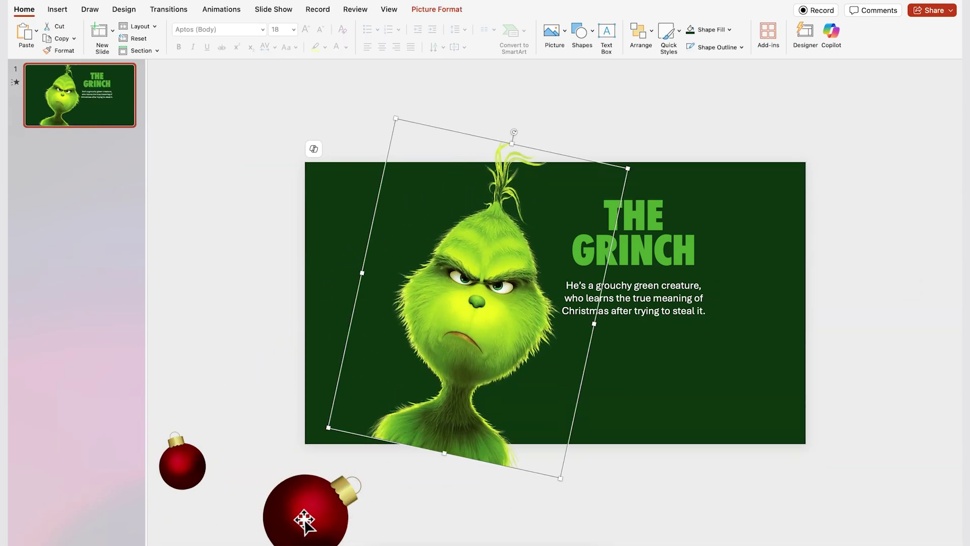
{"action": "left_click_drag", "start_coordinate": [306, 518], "coordinate": [578, 391]}
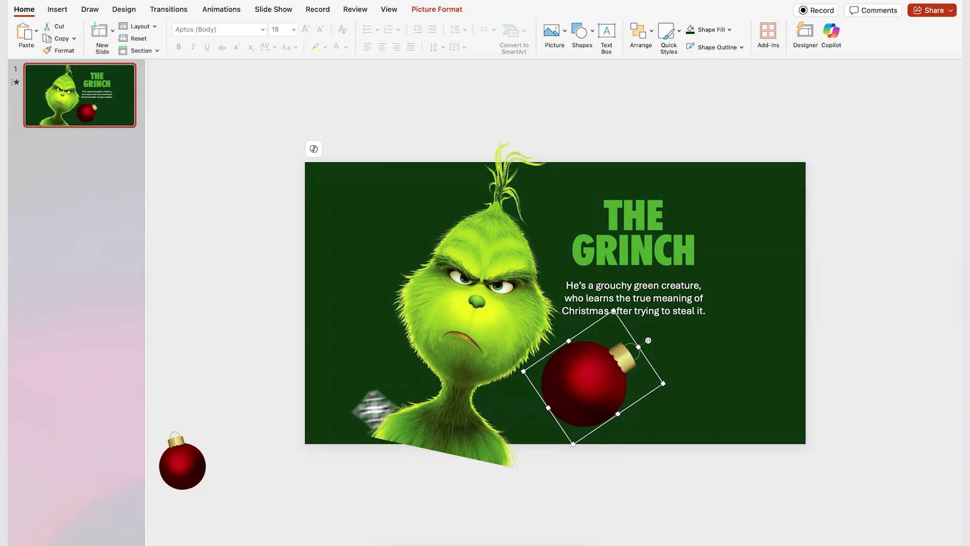
{"action": "left_click_drag", "start_coordinate": [182, 464], "coordinate": [376, 241]}
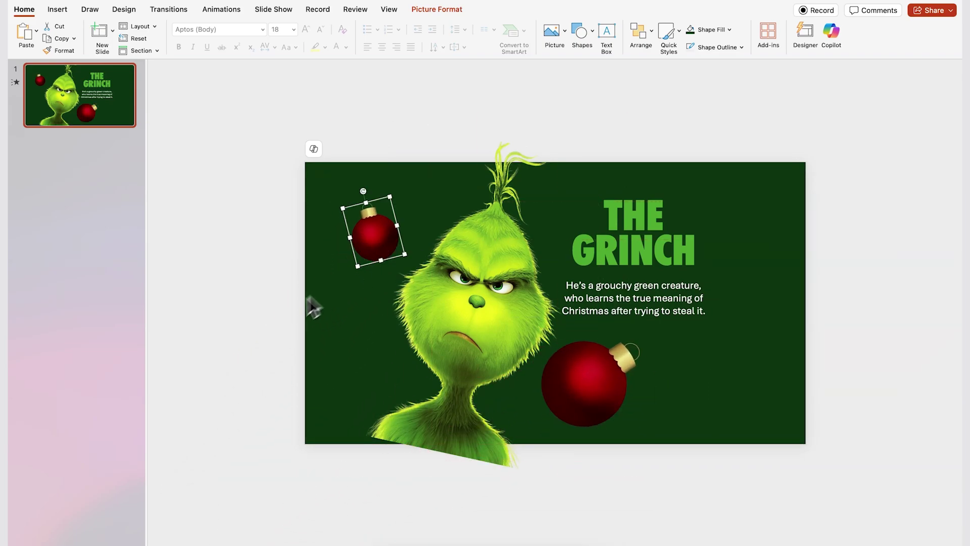
{"action": "left_click", "coordinate": [217, 465]}
Shift the green background shape right and bring the left wave shape to front, slid left
{"action": "left_click_drag", "start_coordinate": [637, 168], "coordinate": [700, 167]}
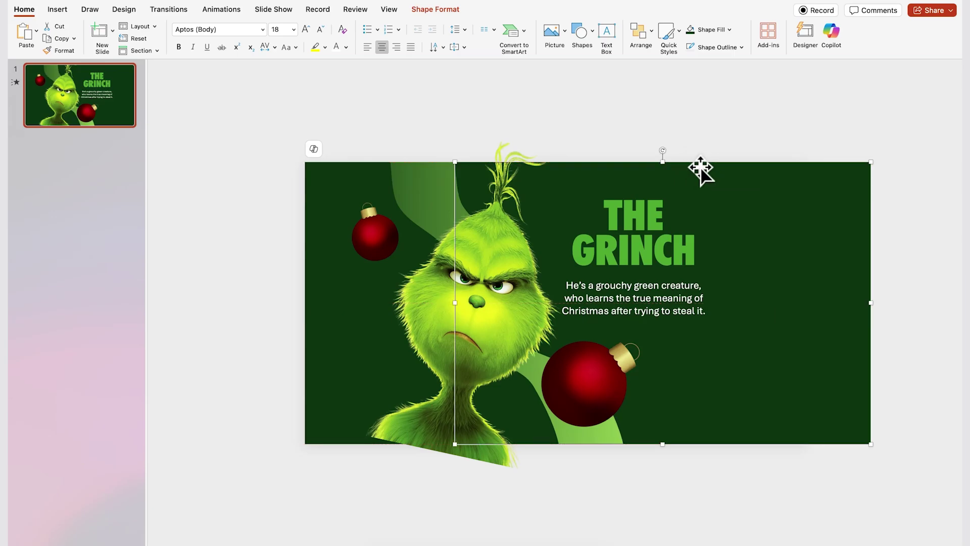
{"action": "left_click", "coordinate": [334, 329]}
{"action": "right_click", "coordinate": [334, 328]}
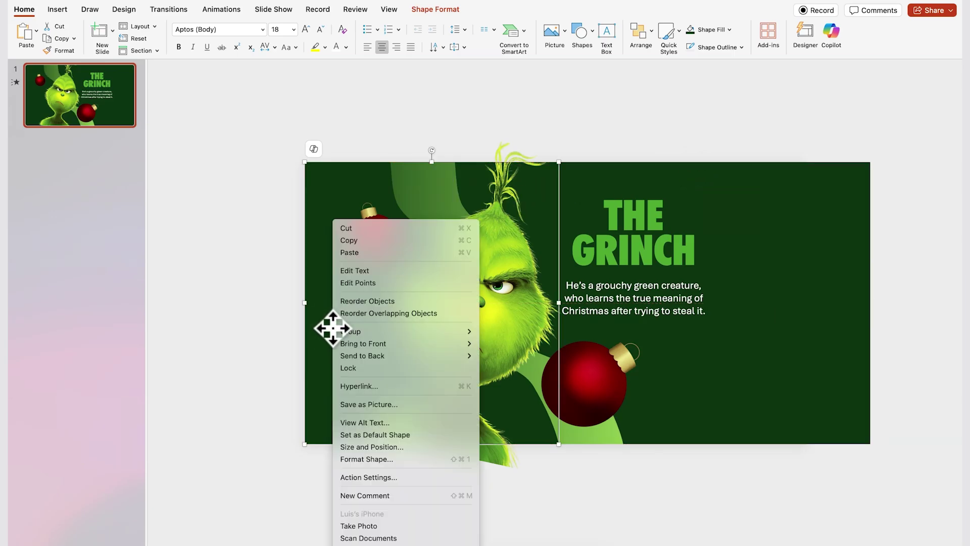
{"action": "mouse_move", "coordinate": [370, 345]}
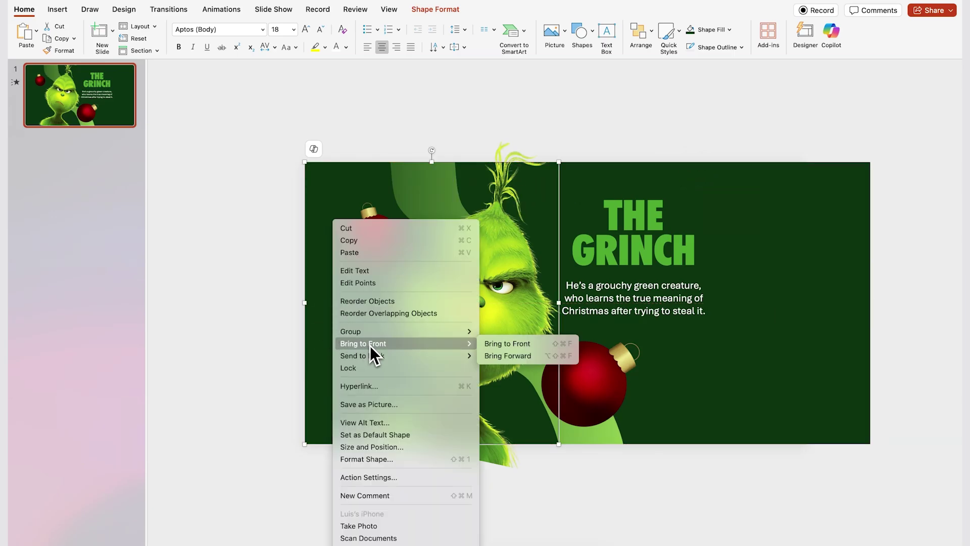
{"action": "left_click", "coordinate": [502, 345]}
{"action": "left_click_drag", "start_coordinate": [407, 369], "coordinate": [297, 375]}
{"action": "left_click", "coordinate": [368, 125]}
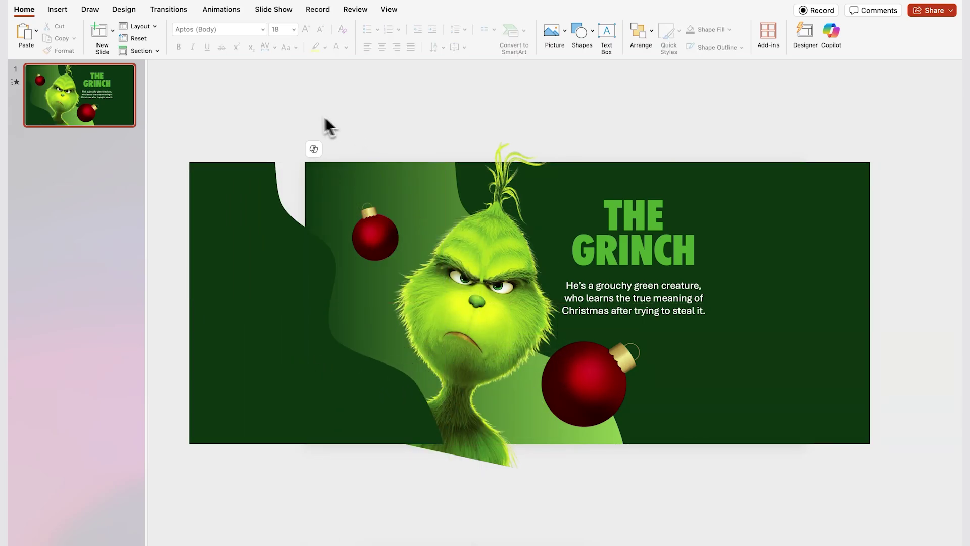
Duplicate the Grinch slide, then move the Grinch picture and both ornaments off slide 1
{"action": "key", "text": "super+d"}
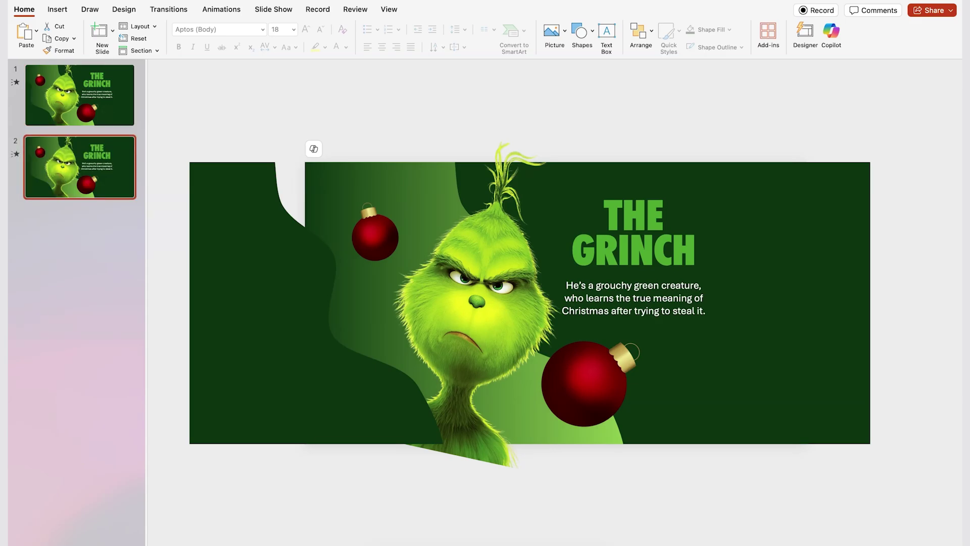
{"action": "left_click", "coordinate": [80, 95]}
{"action": "key", "text": "super+minus"}
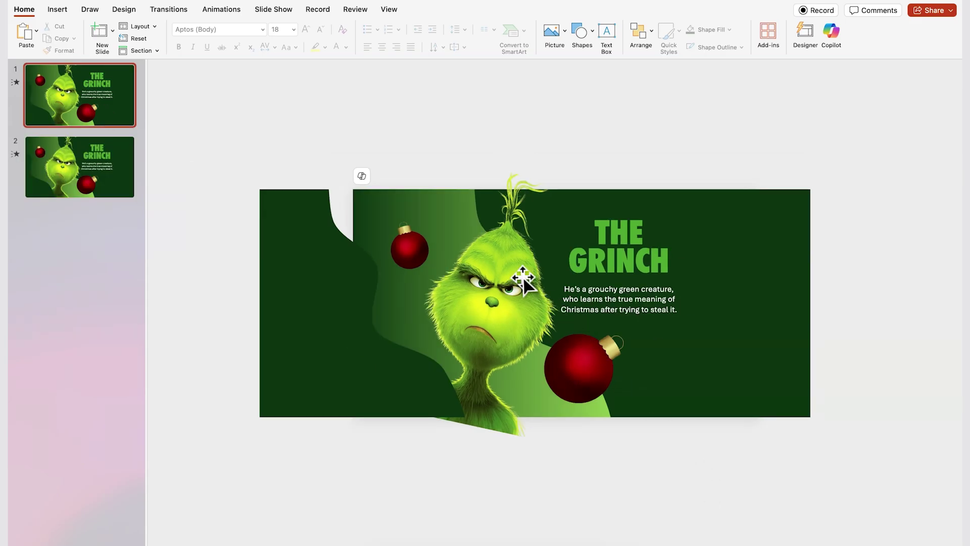
{"action": "left_click_drag", "start_coordinate": [523, 280], "coordinate": [379, 505]}
{"action": "left_click_drag", "start_coordinate": [606, 335], "coordinate": [465, 509]}
{"action": "left_click_drag", "start_coordinate": [410, 249], "coordinate": [267, 501]}
Cover the light wave with the dark green shapes and move the description off-slide
{"action": "left_click", "coordinate": [340, 376]}
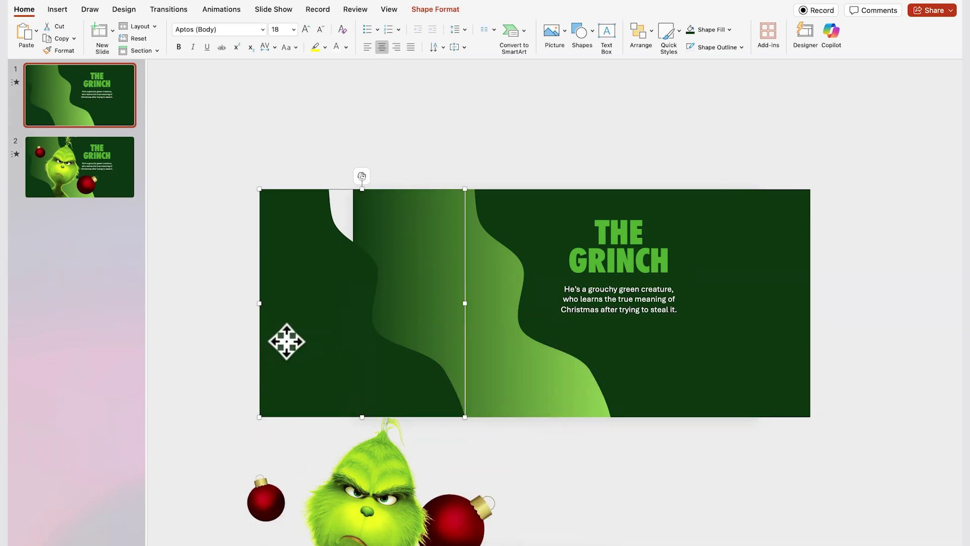
{"action": "left_click_drag", "start_coordinate": [287, 342], "coordinate": [379, 339]}
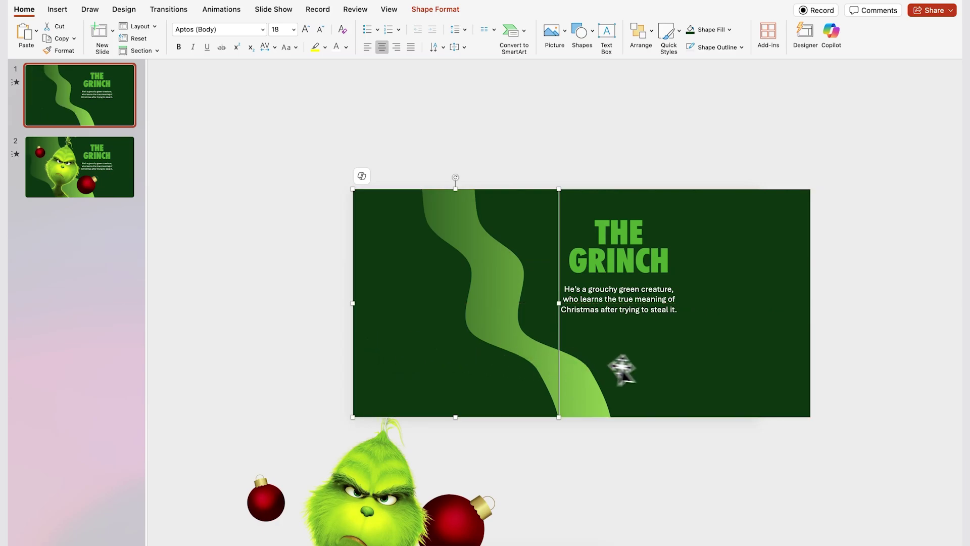
{"action": "left_click_drag", "start_coordinate": [623, 369], "coordinate": [665, 373]}
{"action": "left_click", "coordinate": [650, 314]}
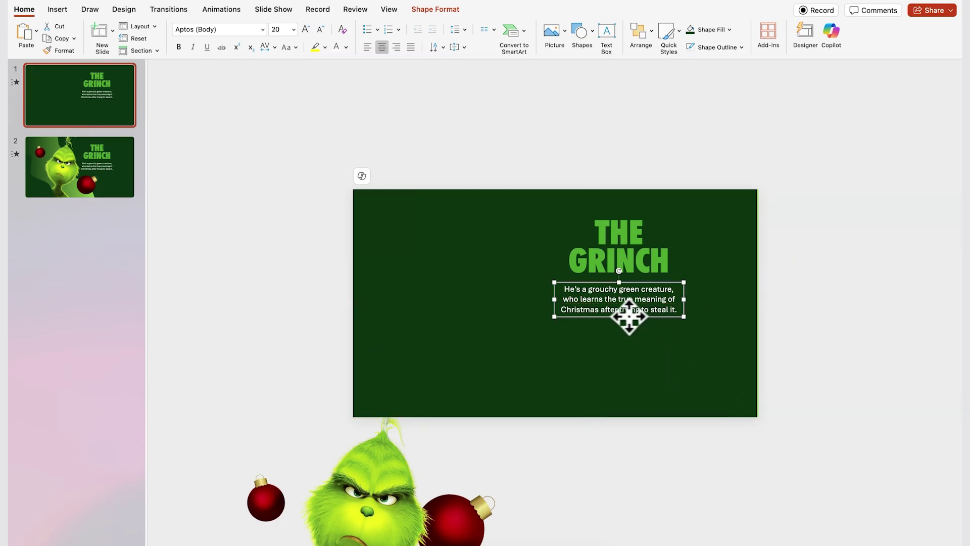
{"action": "left_click_drag", "start_coordinate": [581, 320], "coordinate": [789, 315]}
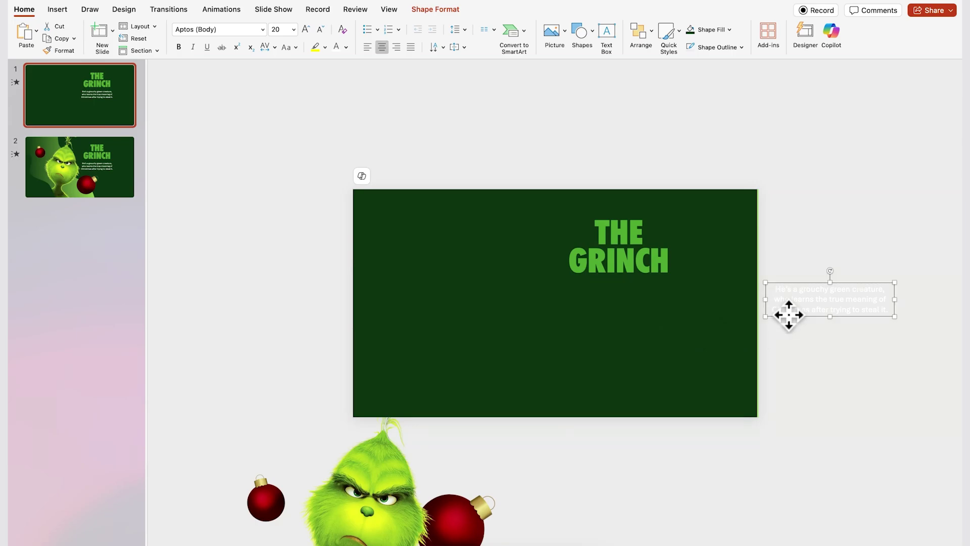
Centre THE GRINCH title on the slide and enlarge its font to 115
{"action": "left_click", "coordinate": [645, 246]}
{"action": "left_click_drag", "start_coordinate": [670, 225], "coordinate": [621, 263]}
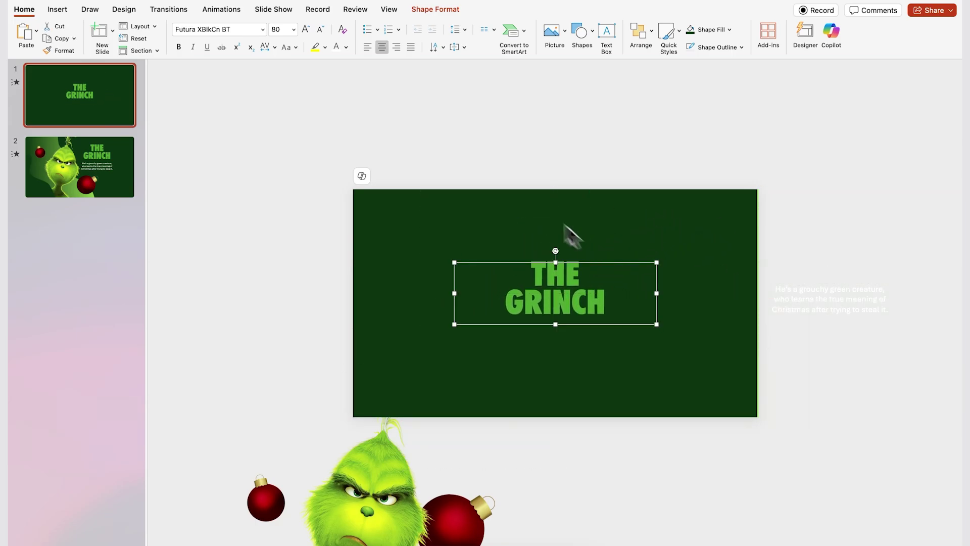
{"action": "left_click", "coordinate": [306, 31]}
{"action": "left_click", "coordinate": [306, 30]}
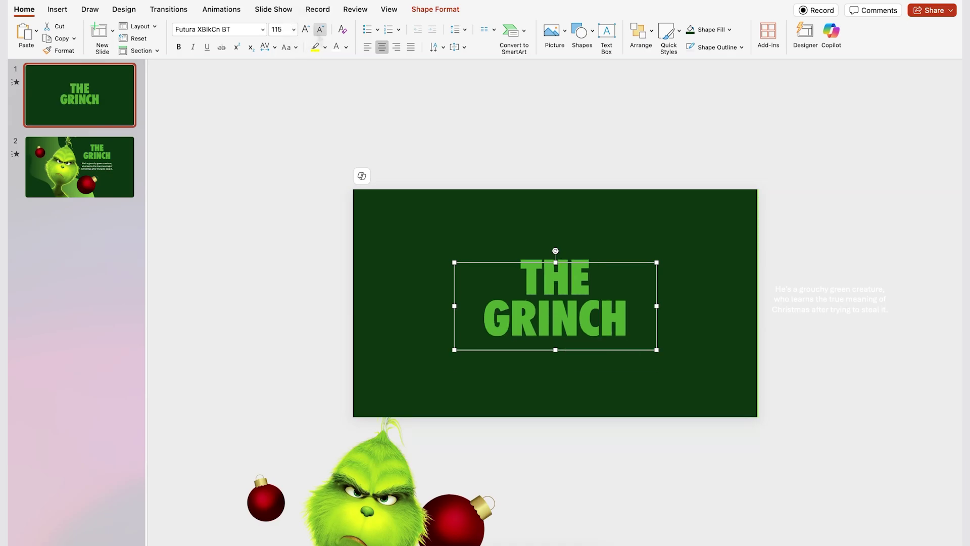
{"action": "left_click", "coordinate": [870, 131]}
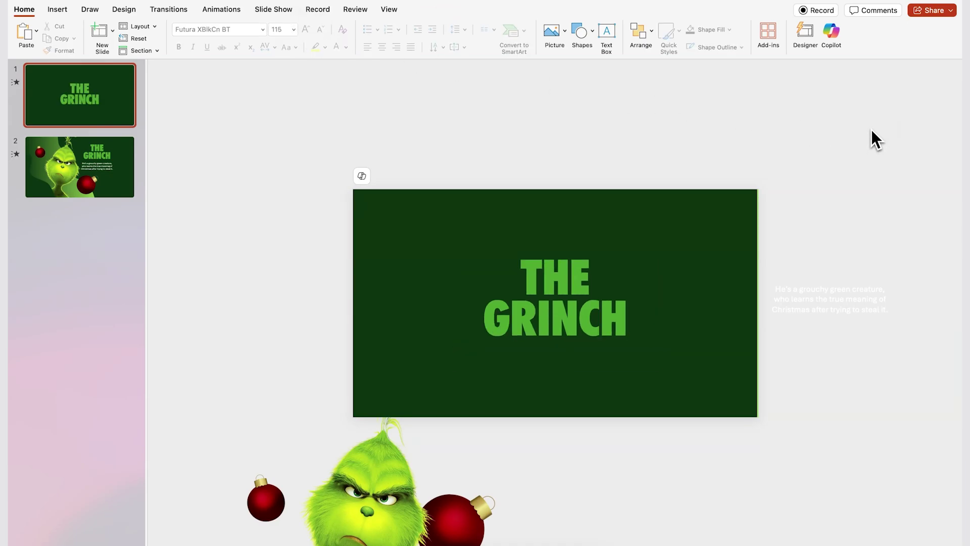
Apply the Morph transition to slide 2
{"action": "left_click", "coordinate": [95, 149]}
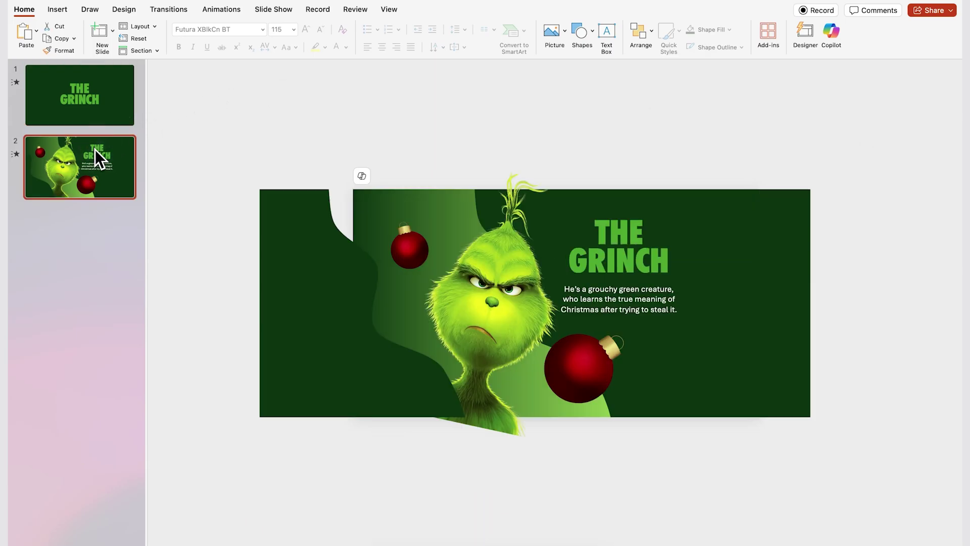
{"action": "left_click", "coordinate": [174, 15]}
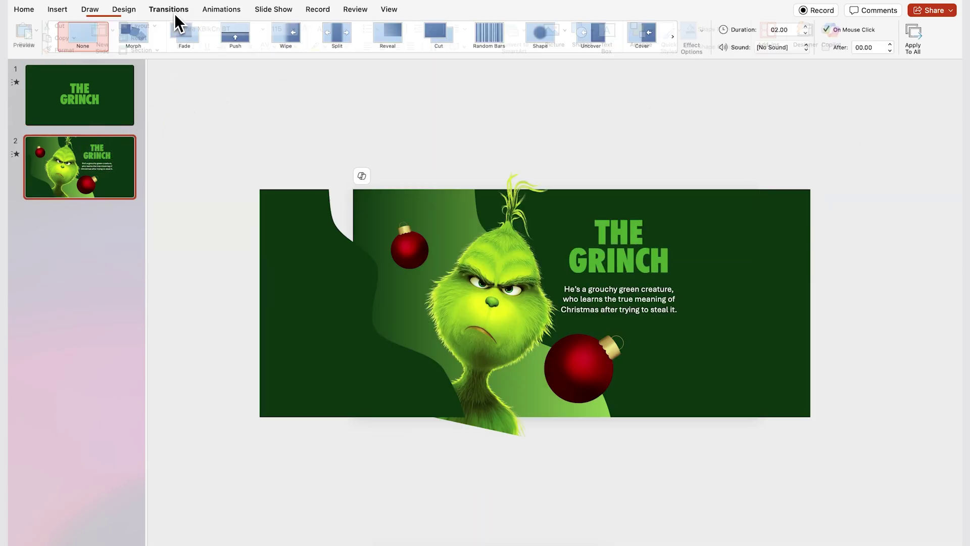
{"action": "left_click", "coordinate": [132, 36]}
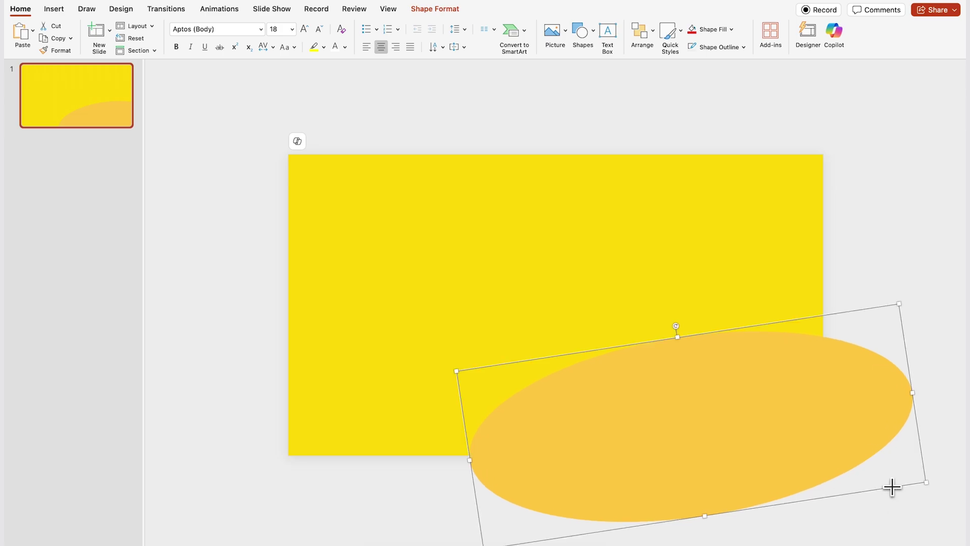
Paste Chewbacca and Luke, shrink them, and place them at the slide's right side
{"action": "left_click", "coordinate": [914, 264]}
{"action": "key", "text": "super+v"}
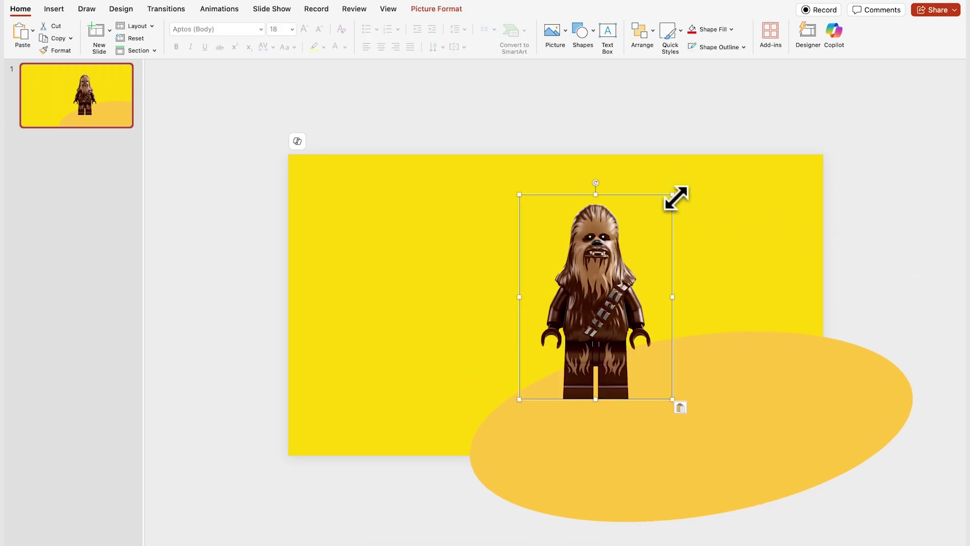
{"action": "left_click_drag", "start_coordinate": [674, 195], "coordinate": [624, 235]}
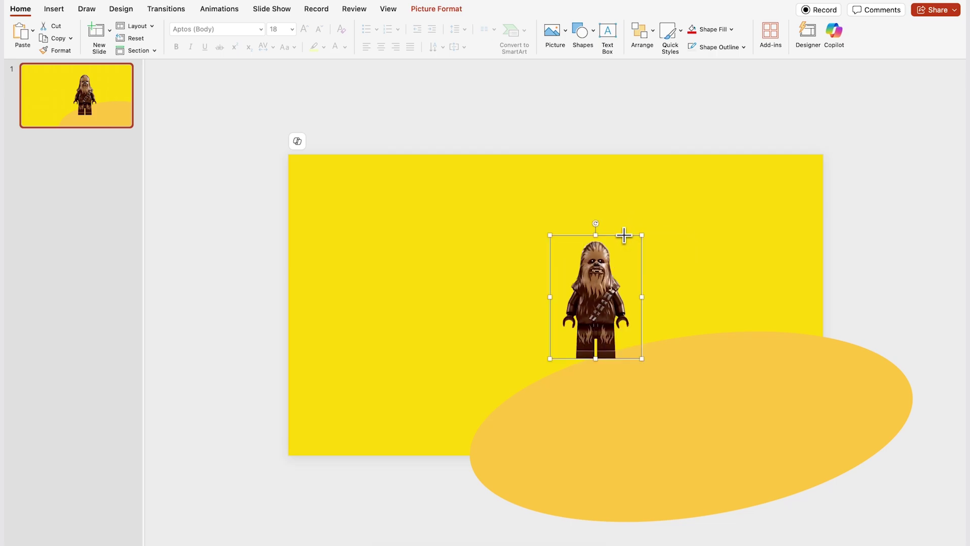
{"action": "left_click_drag", "start_coordinate": [596, 288], "coordinate": [813, 293]}
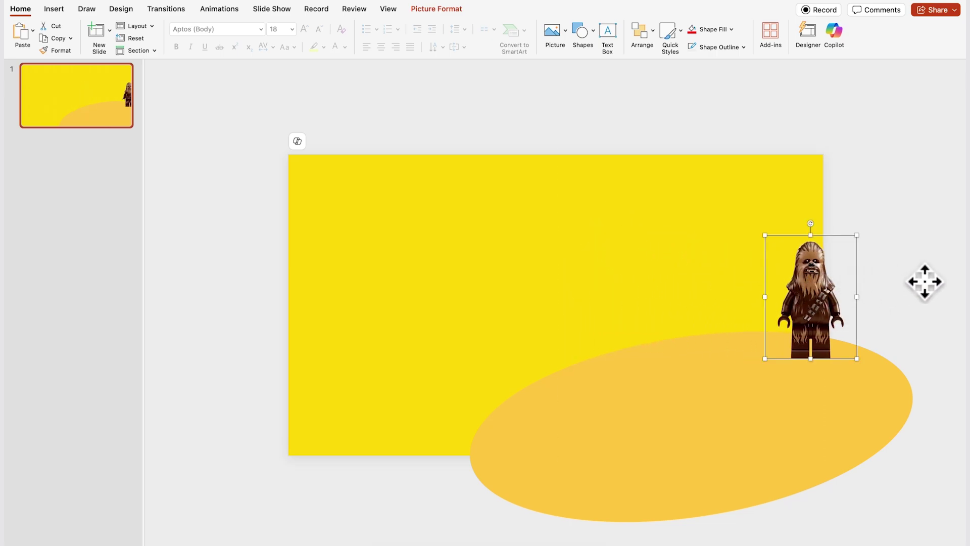
{"action": "key", "text": "super+v"}
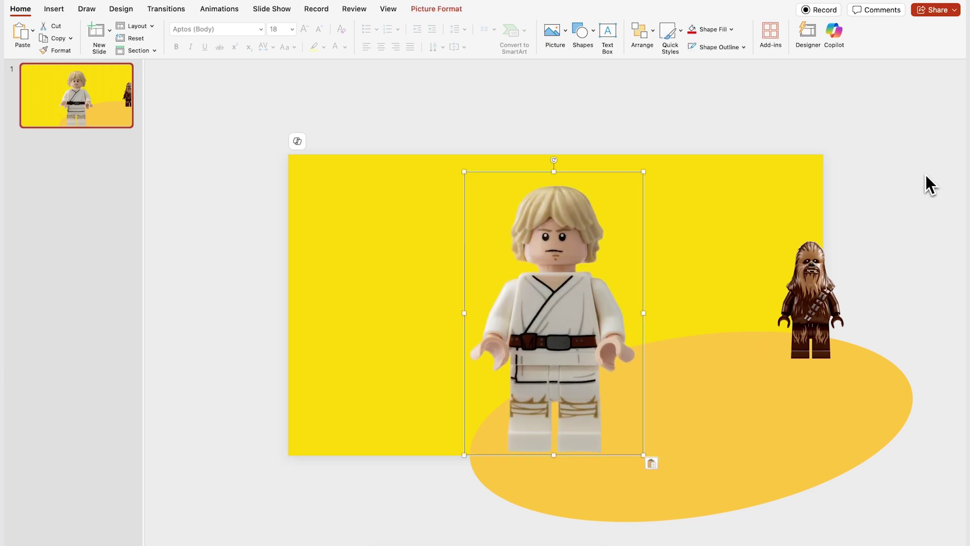
{"action": "left_click_drag", "start_coordinate": [645, 173], "coordinate": [608, 229]}
{"action": "left_click_drag", "start_coordinate": [558, 273], "coordinate": [748, 267]}
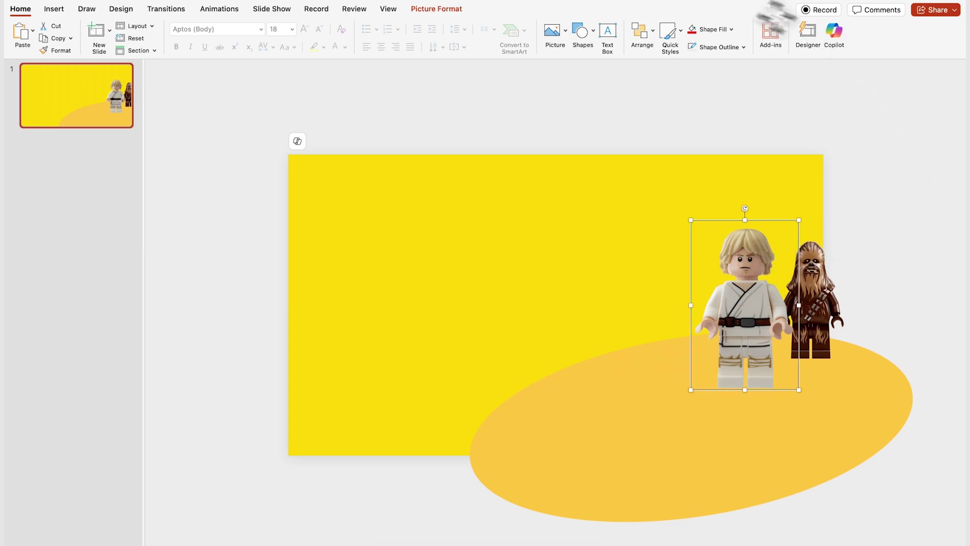
Paste the dark-haired minifigure, shrink it, and place it beside Luke
{"action": "left_click", "coordinate": [935, 210]}
{"action": "key", "text": "ctrl+v"}
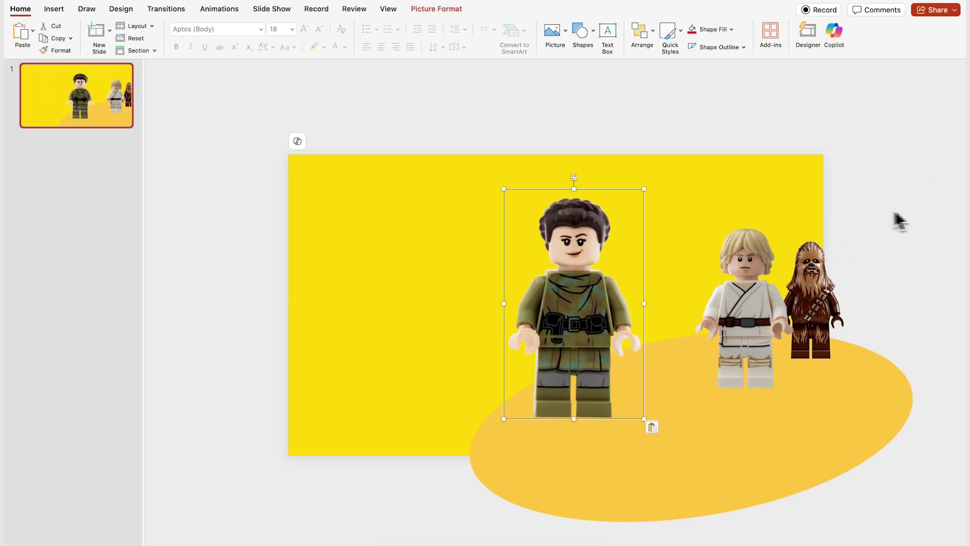
{"action": "left_click_drag", "start_coordinate": [585, 245], "coordinate": [667, 249]}
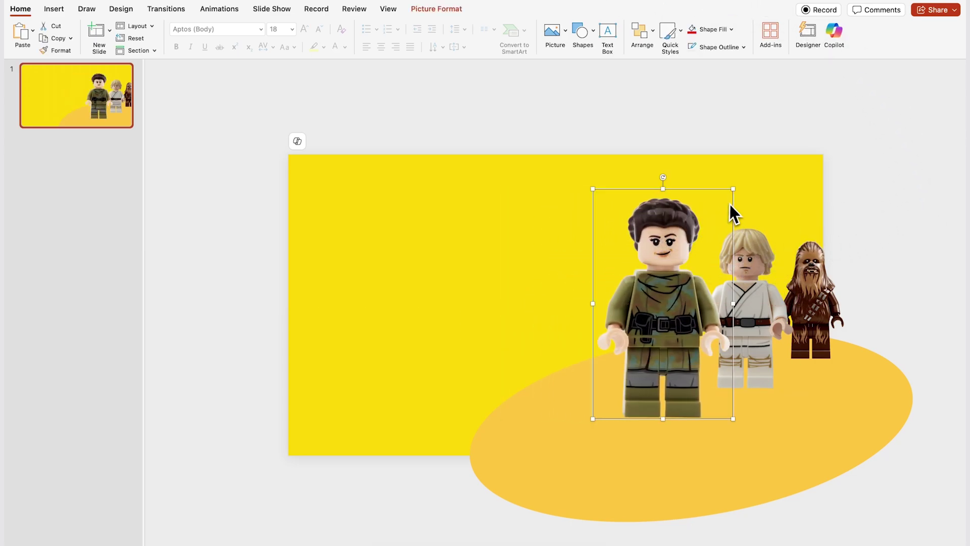
{"action": "left_click_drag", "start_coordinate": [732, 189], "coordinate": [720, 206]}
{"action": "left_click_drag", "start_coordinate": [688, 281], "coordinate": [686, 281]}
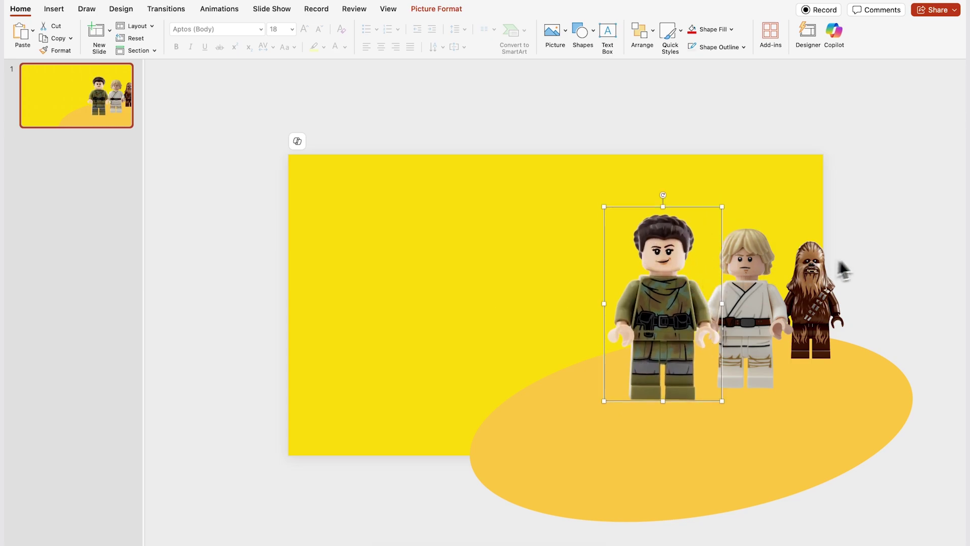
Paste the hooded minifigure, enlarge it slightly, and set it at the front of the lineup
{"action": "key", "text": "cmd+v"}
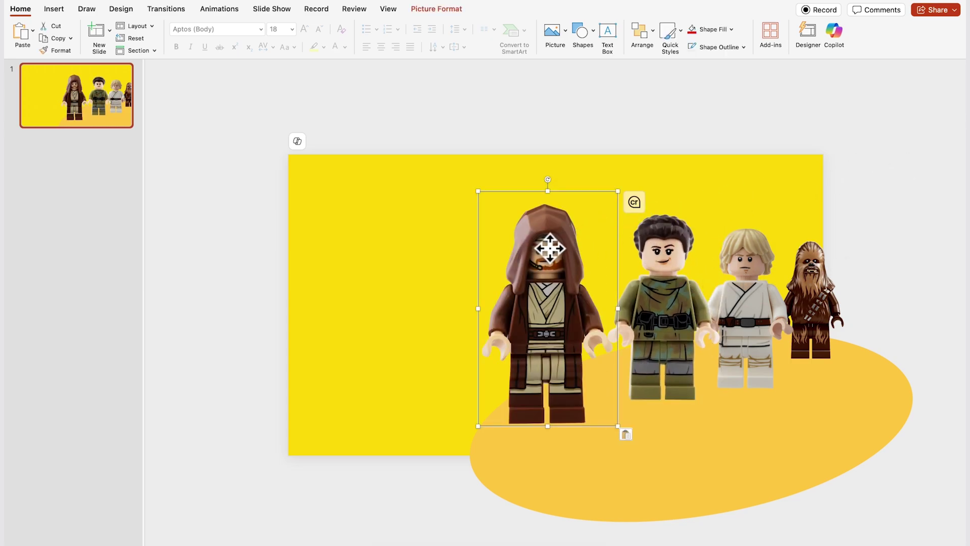
{"action": "left_click_drag", "start_coordinate": [553, 248], "coordinate": [561, 248]}
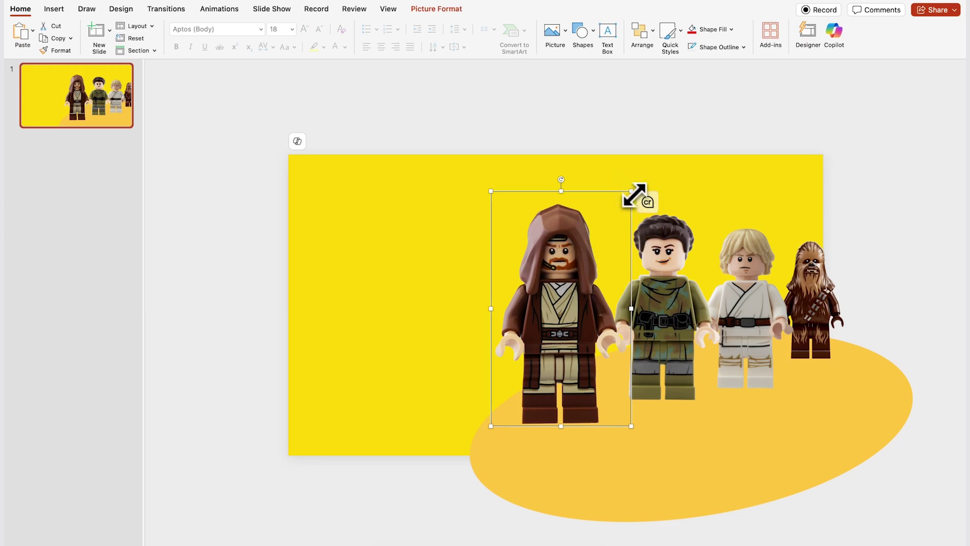
{"action": "left_click_drag", "start_coordinate": [637, 197], "coordinate": [649, 171]}
{"action": "mouse_move", "coordinate": [592, 238]}
{"action": "left_mouse_down"}
{"action": "mouse_move", "coordinate": [576, 241]}
{"action": "mouse_move", "coordinate": [585, 238]}
{"action": "left_mouse_up"}
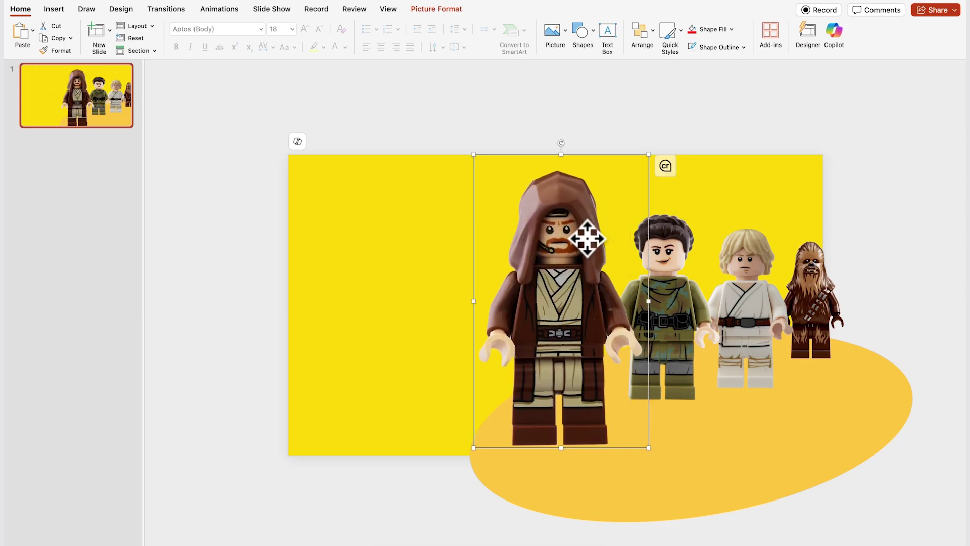
{"action": "left_click", "coordinate": [885, 228]}
Apply a Blur artistic effect with a high radius to the green-clad figure
{"action": "right_click", "coordinate": [671, 264]}
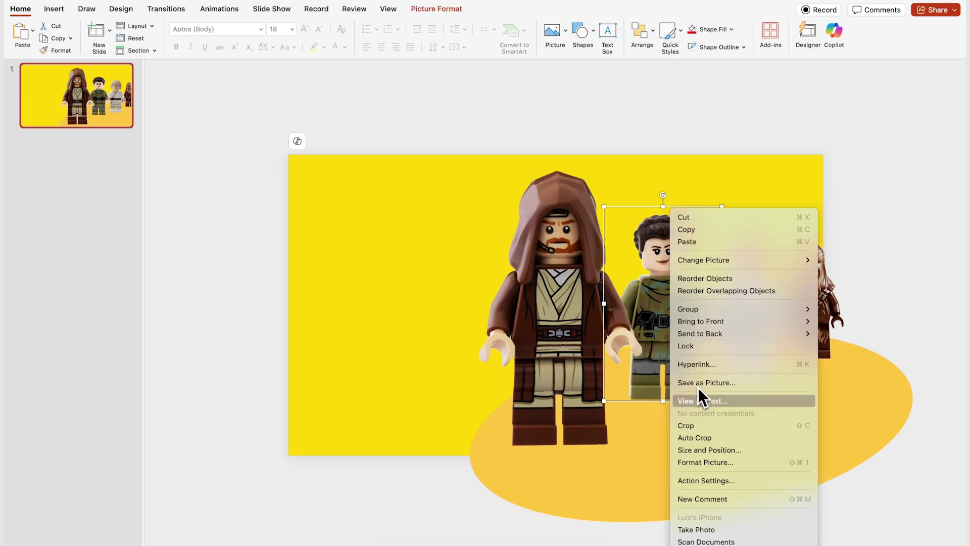
{"action": "left_click", "coordinate": [704, 462]}
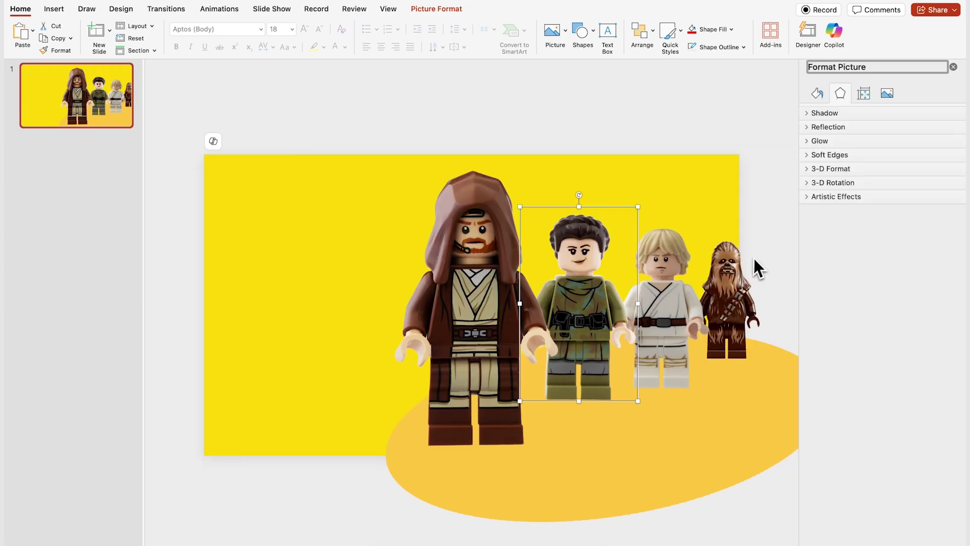
{"action": "left_click", "coordinate": [807, 197]}
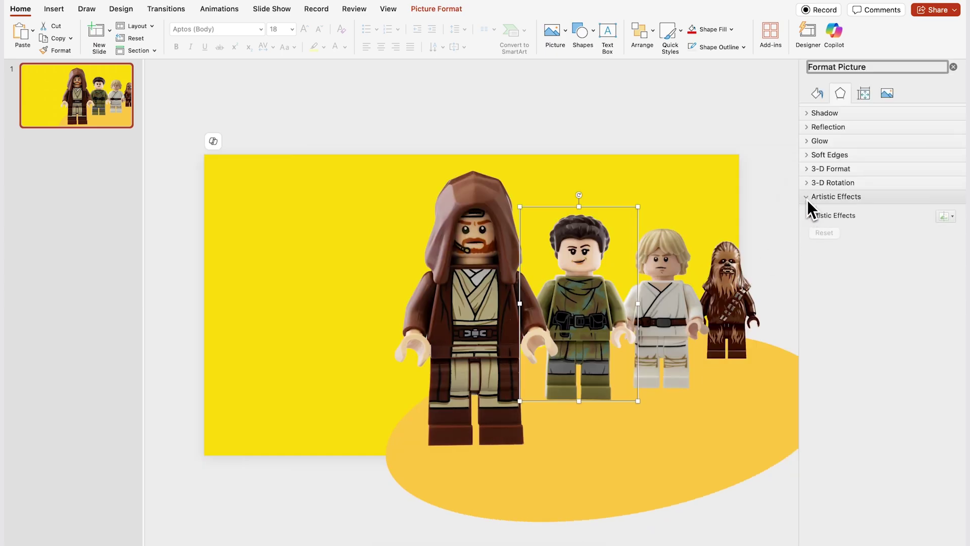
{"action": "left_click", "coordinate": [943, 217]}
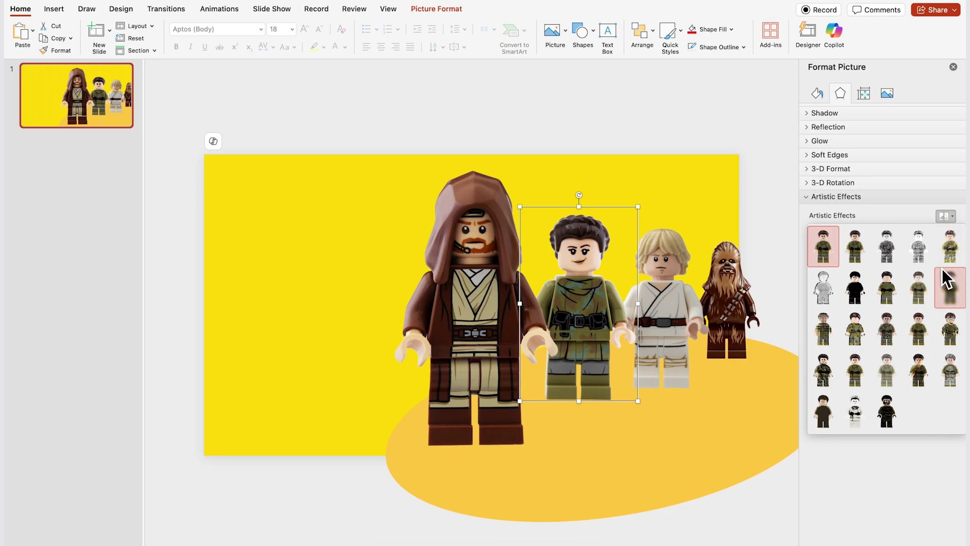
{"action": "left_click", "coordinate": [942, 282]}
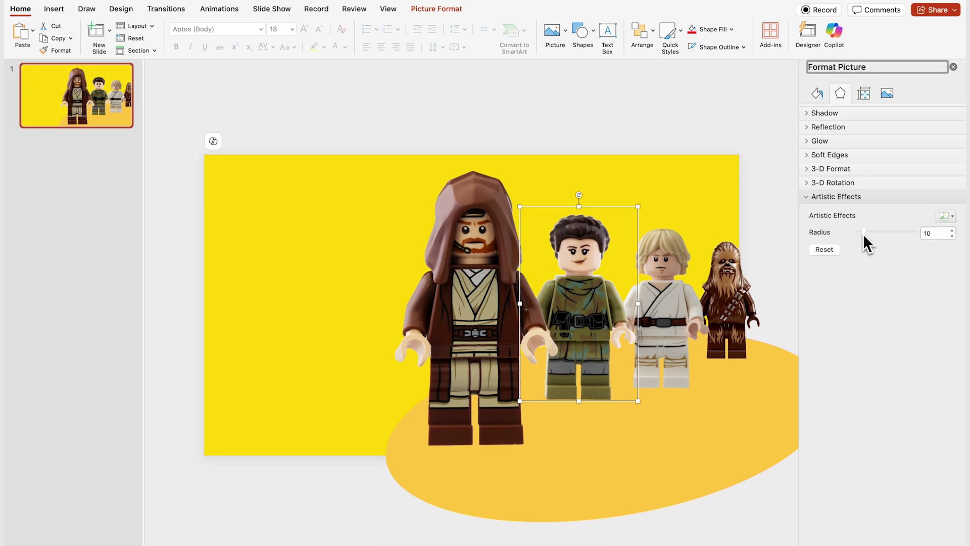
{"action": "left_click_drag", "start_coordinate": [863, 233], "coordinate": [908, 233]}
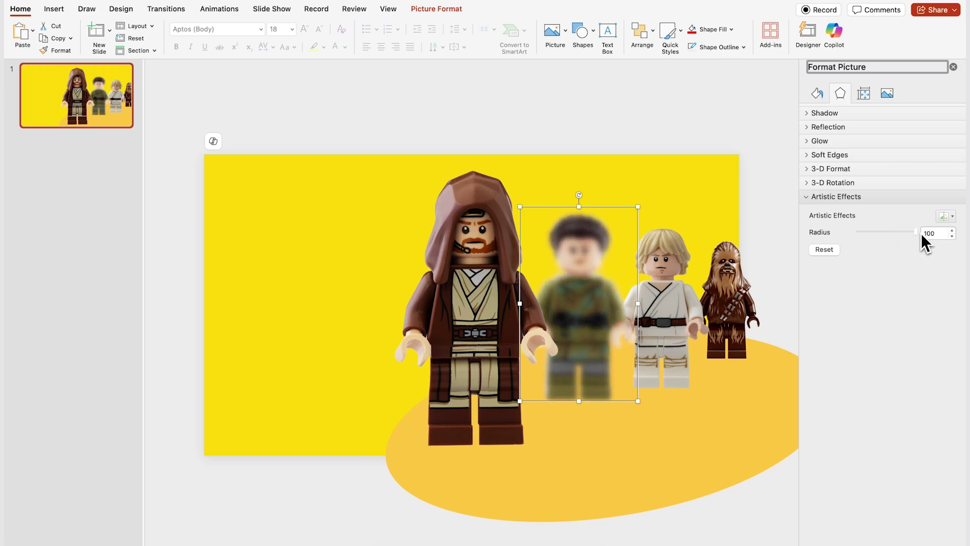
Blur the white-robed and furry brown figures too, the brown one strongly, then close Format Picture
{"action": "left_click", "coordinate": [774, 232]}
{"action": "left_click", "coordinate": [677, 266]}
{"action": "left_click", "coordinate": [945, 217]}
{"action": "left_click", "coordinate": [942, 282]}
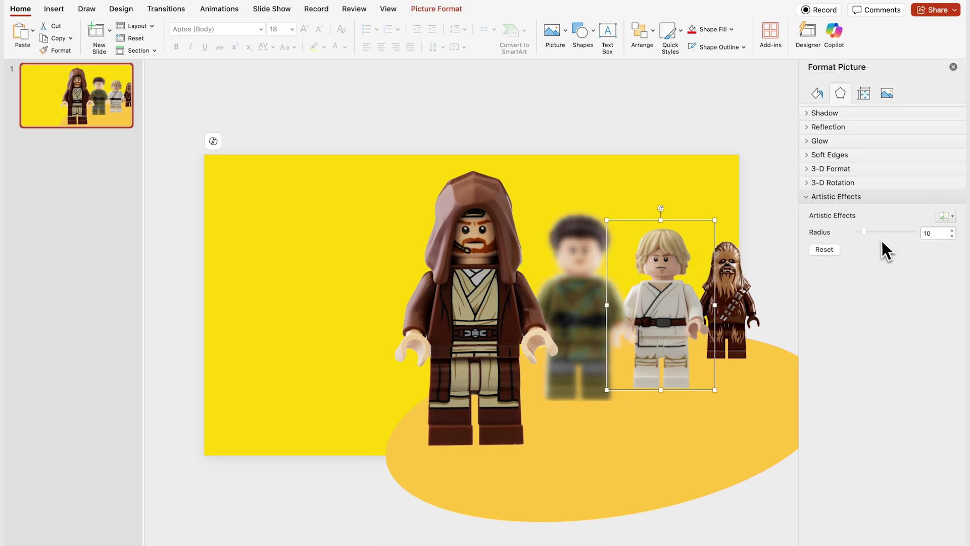
{"action": "left_click", "coordinate": [733, 275]}
{"action": "left_click", "coordinate": [944, 216]}
{"action": "left_click", "coordinate": [943, 282]}
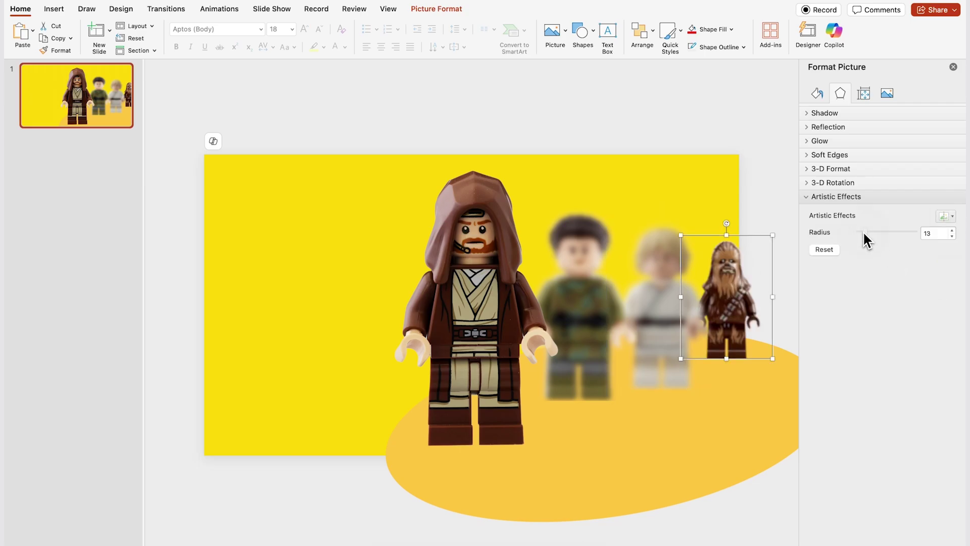
{"action": "left_click_drag", "start_coordinate": [865, 233], "coordinate": [898, 233]}
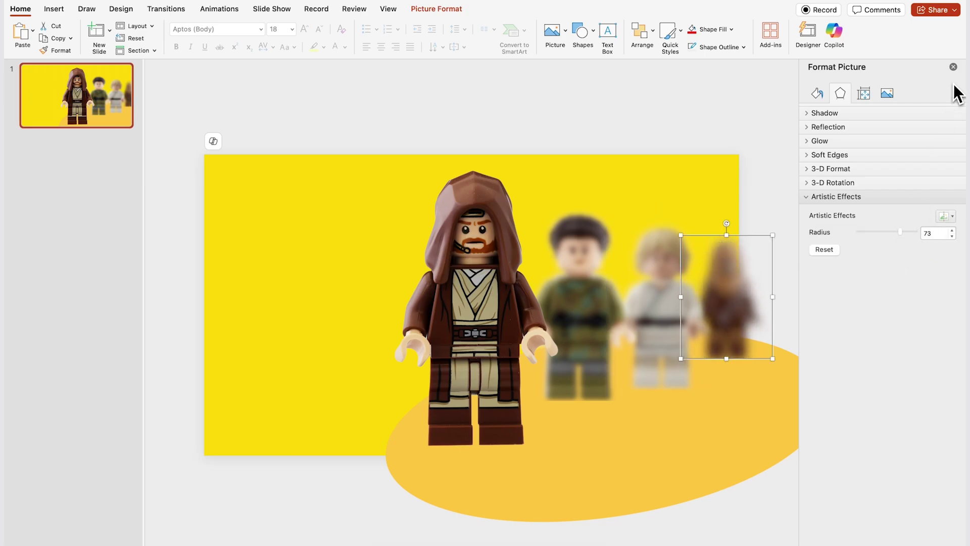
{"action": "left_click", "coordinate": [953, 67]}
{"action": "left_click", "coordinate": [234, 92]}
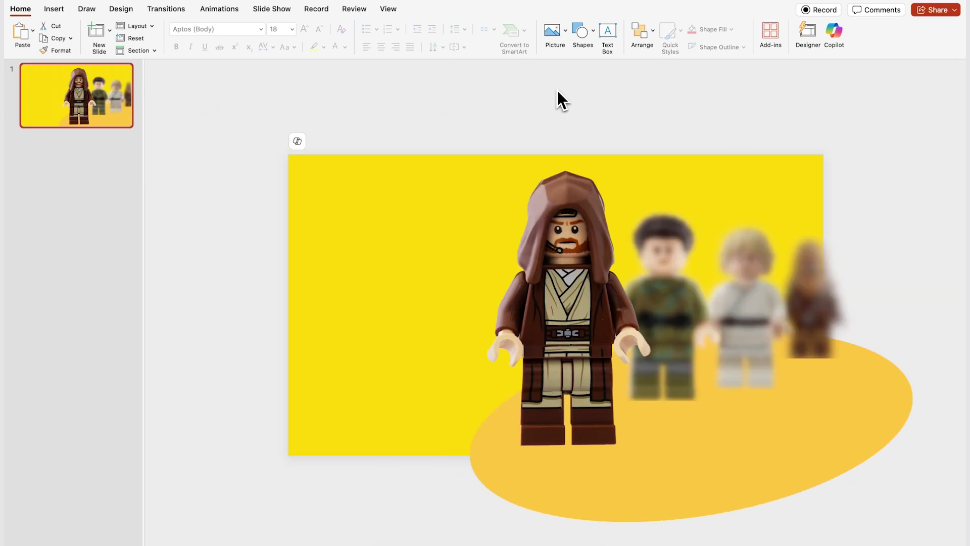
Duplicate slide 1, and on the copy move the hooded figure off the left edge, enlarged
{"action": "key", "text": "super+shift+d"}
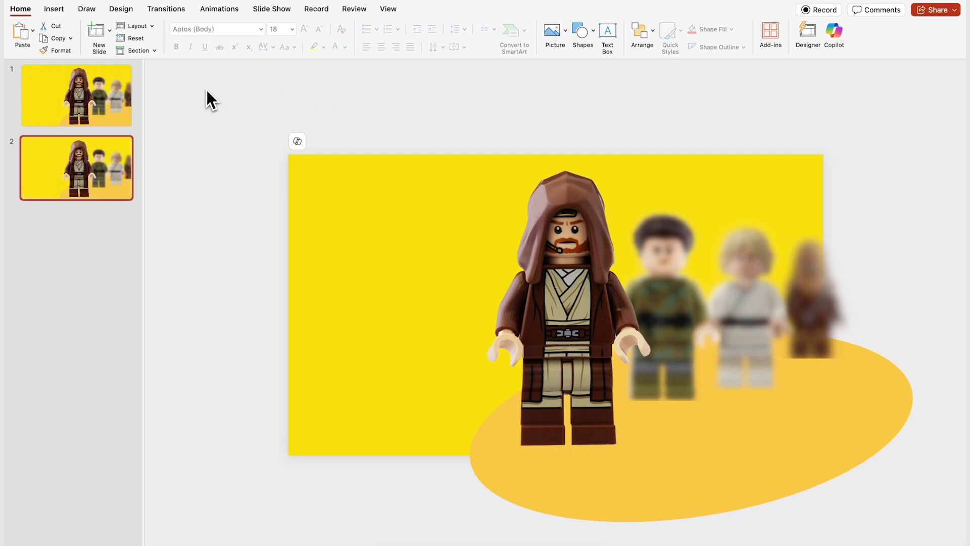
{"action": "key", "text": "super+minus"}
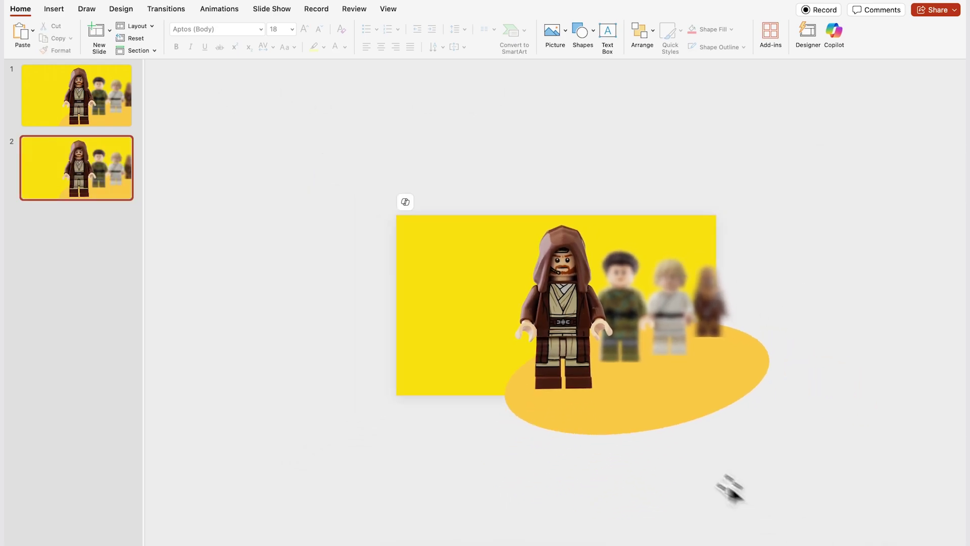
{"action": "left_click", "coordinate": [563, 316]}
{"action": "left_click_drag", "start_coordinate": [563, 316], "coordinate": [328, 316]}
{"action": "left_click_drag", "start_coordinate": [381, 214], "coordinate": [399, 200]}
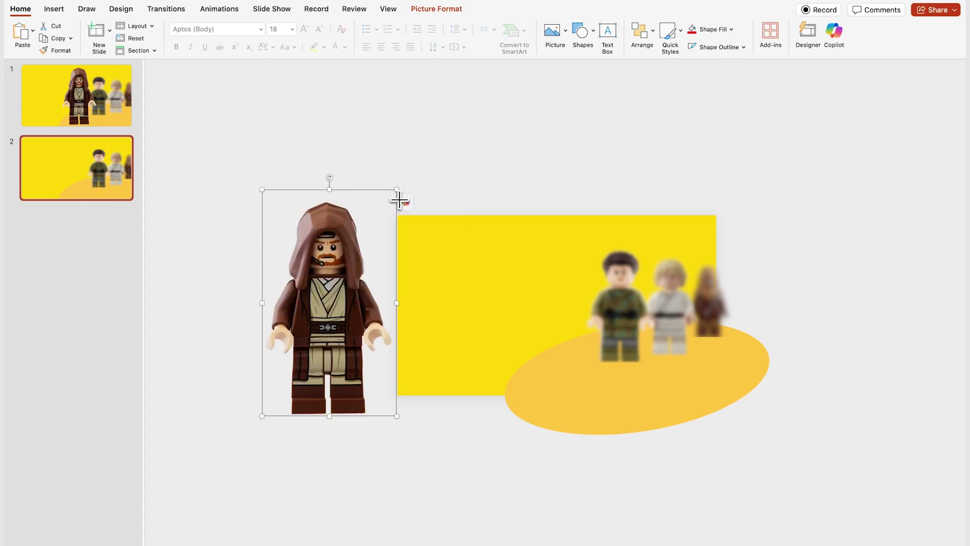
Shift the green-clad, white-robed and furry brown figures left, enlarging the first two
{"action": "left_click_drag", "start_coordinate": [621, 320], "coordinate": [587, 320]}
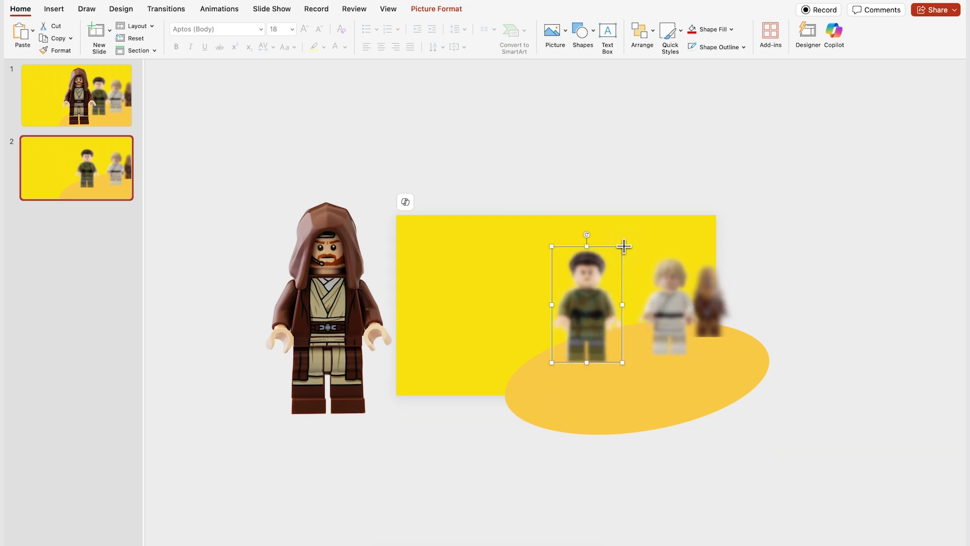
{"action": "left_click_drag", "start_coordinate": [623, 245], "coordinate": [635, 232]}
{"action": "left_click_drag", "start_coordinate": [660, 268], "coordinate": [657, 289]}
{"action": "left_click_drag", "start_coordinate": [672, 254], "coordinate": [682, 249]}
{"action": "left_click_drag", "start_coordinate": [707, 283], "coordinate": [727, 255]}
{"action": "left_click", "coordinate": [582, 283]}
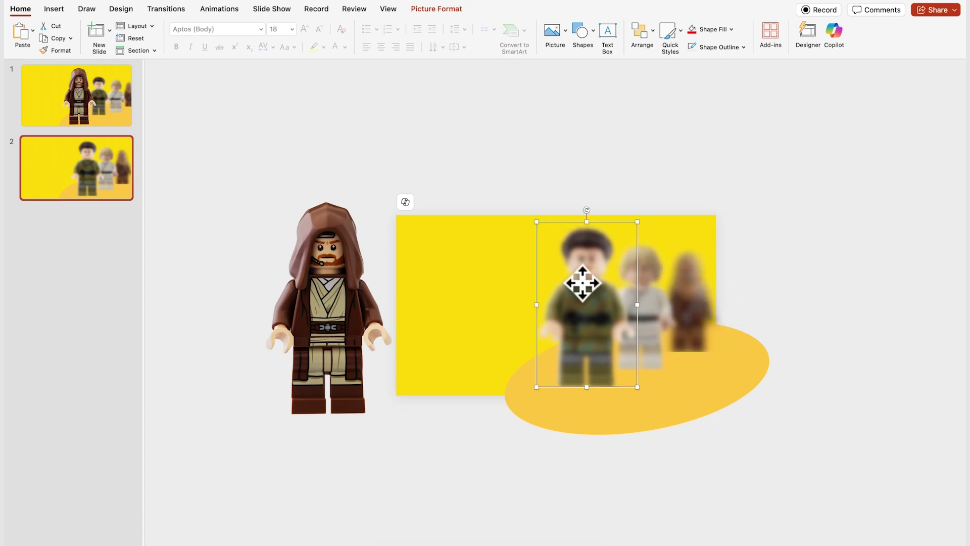
Set the green-clad figure's artistic effect to None in Format Picture
{"action": "right_click", "coordinate": [582, 283]}
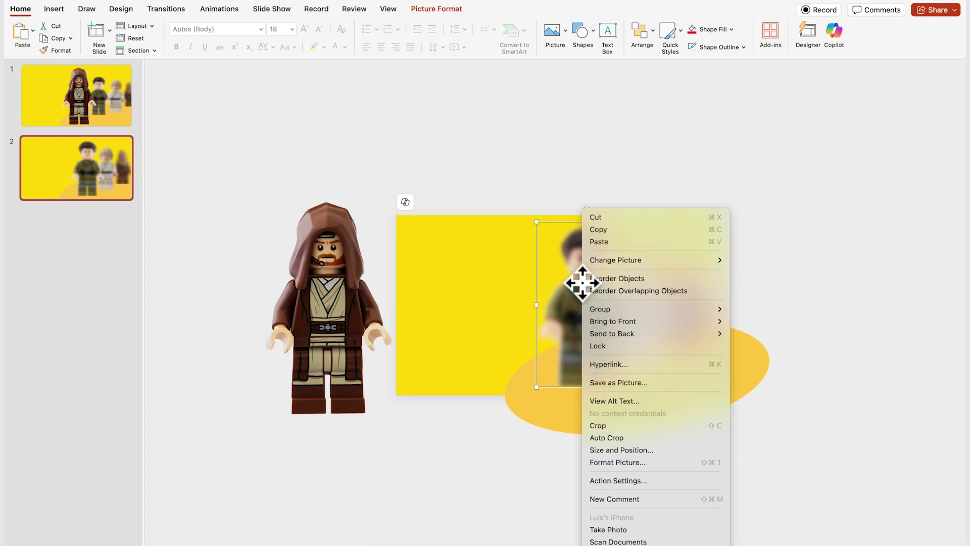
{"action": "left_click", "coordinate": [600, 462]}
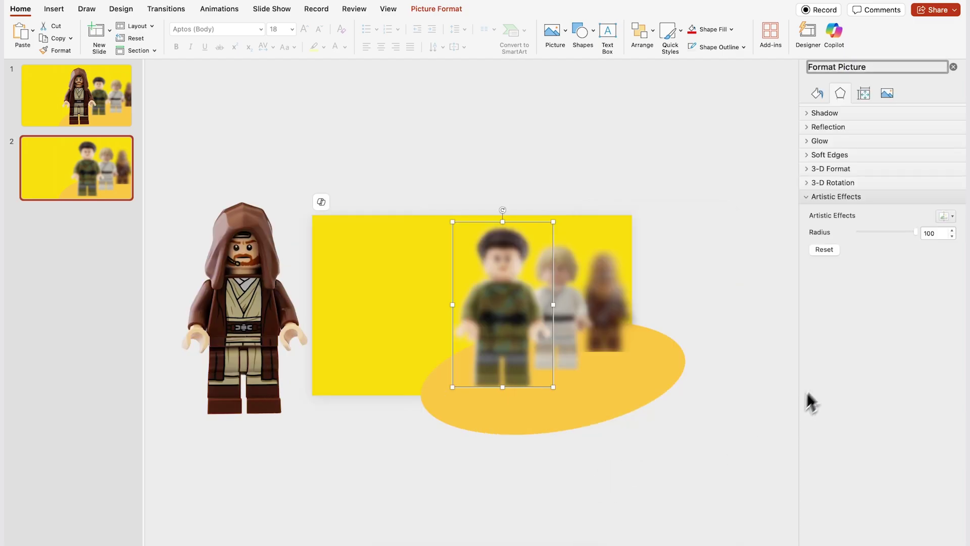
{"action": "left_click", "coordinate": [943, 218]}
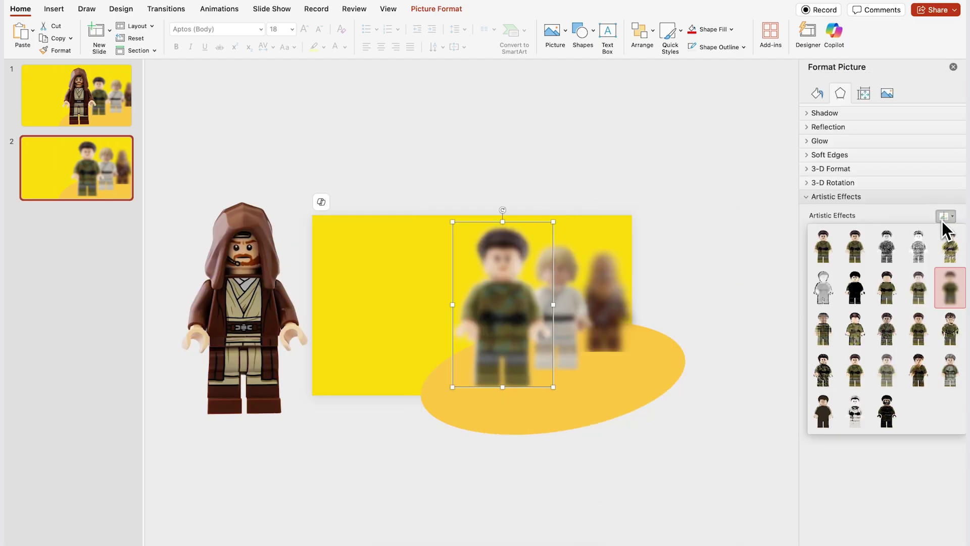
{"action": "left_click", "coordinate": [824, 244]}
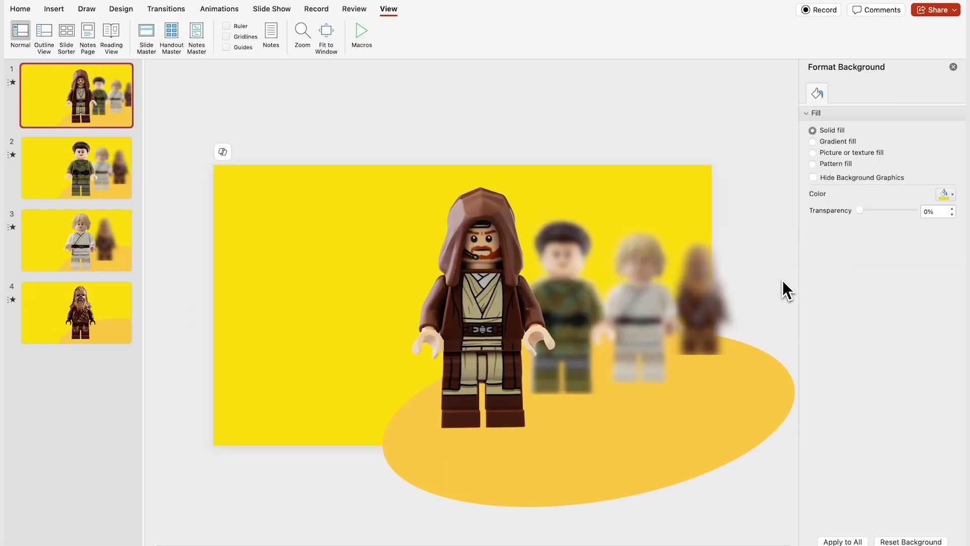
Paste the title, description and logo onto slides 1–3 for OBI-WAN KENOBI, PRINCESS LEIA, LUKE SKYWALKER
{"action": "key", "text": "super+v"}
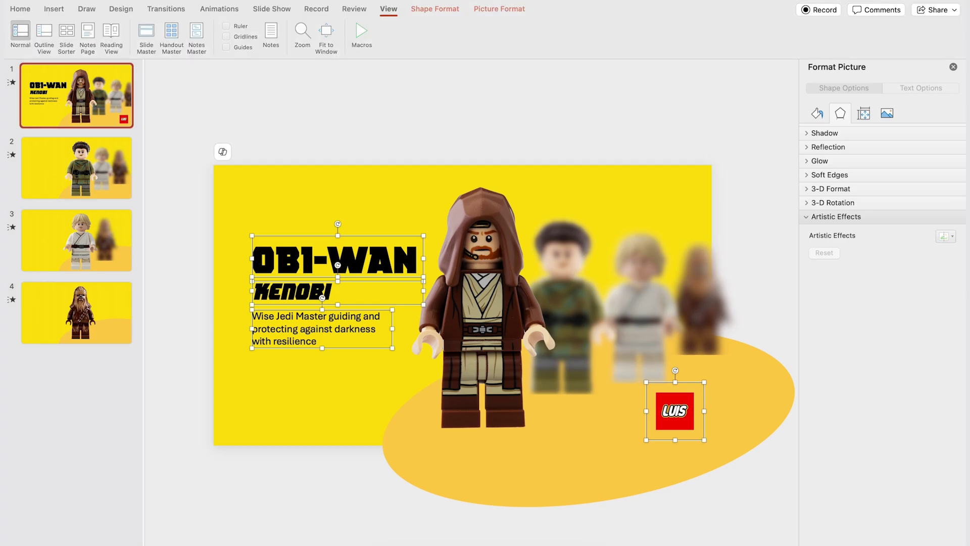
{"action": "left_click", "coordinate": [89, 190]}
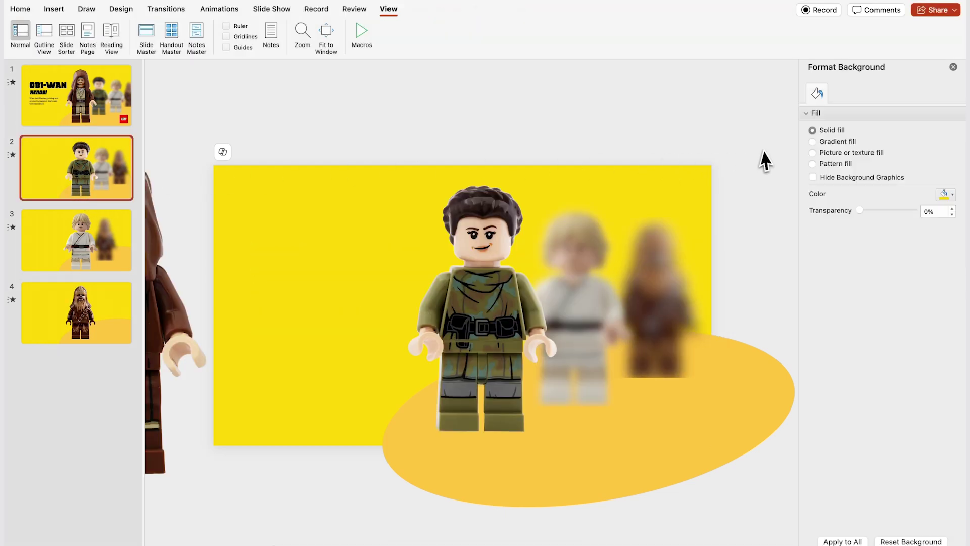
{"action": "key", "text": "super+v"}
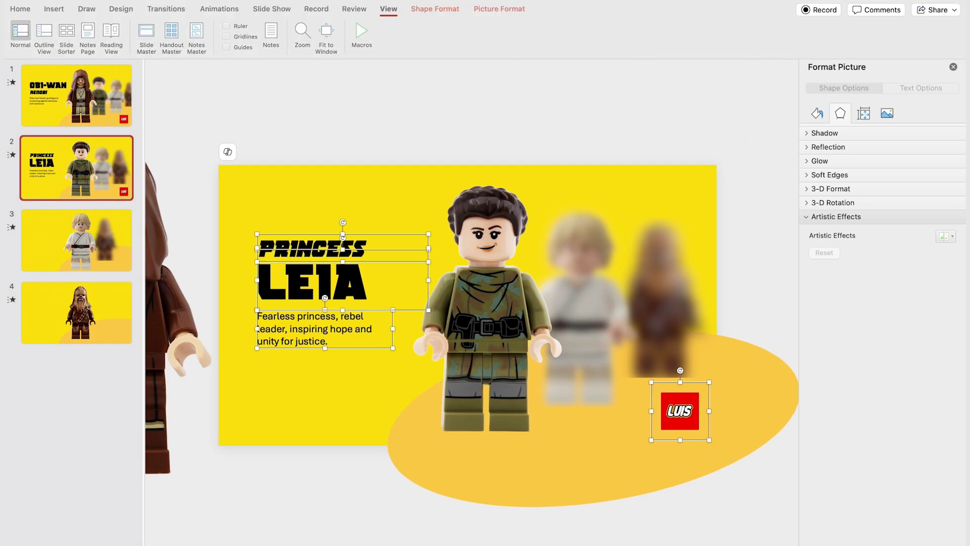
{"action": "left_click", "coordinate": [76, 235]}
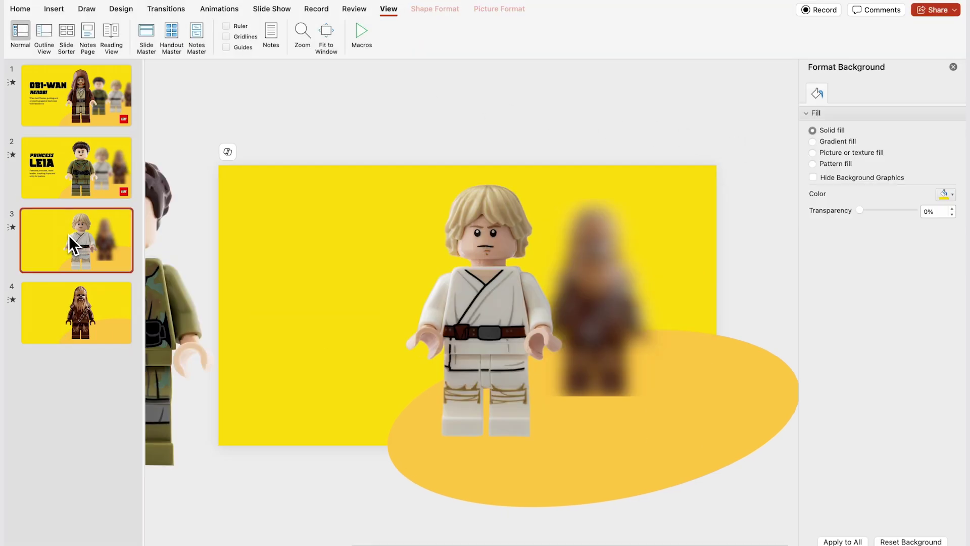
{"action": "key", "text": "super+v"}
{"action": "left_click", "coordinate": [759, 205]}
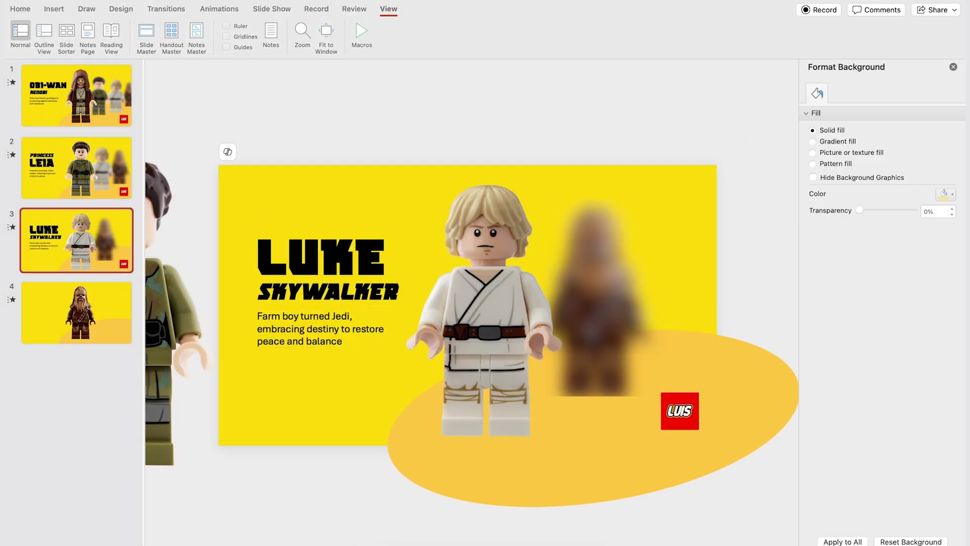
Paste the CHEWIE title, description and logo onto slide 4, then select all four slides
{"action": "left_click", "coordinate": [86, 309]}
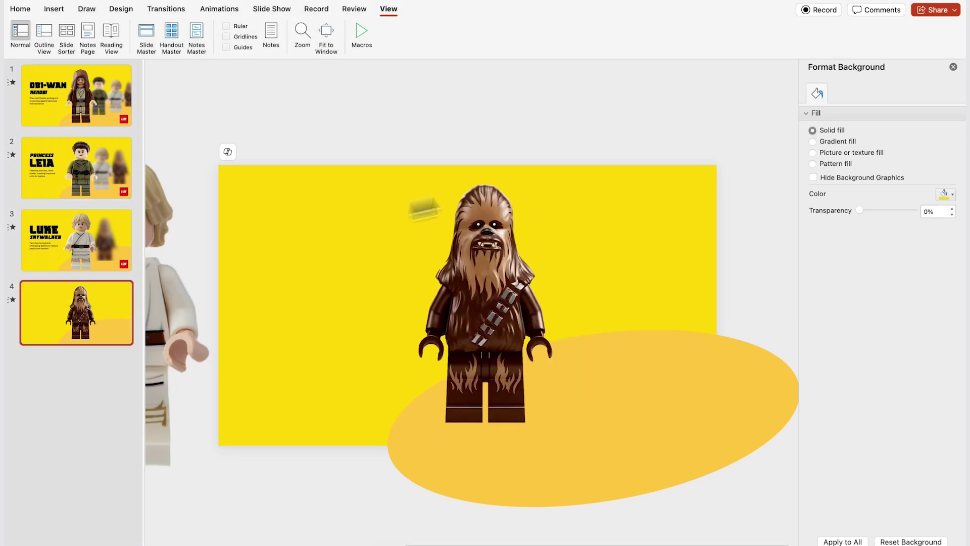
{"action": "key", "text": "super+v"}
{"action": "left_click", "coordinate": [774, 156]}
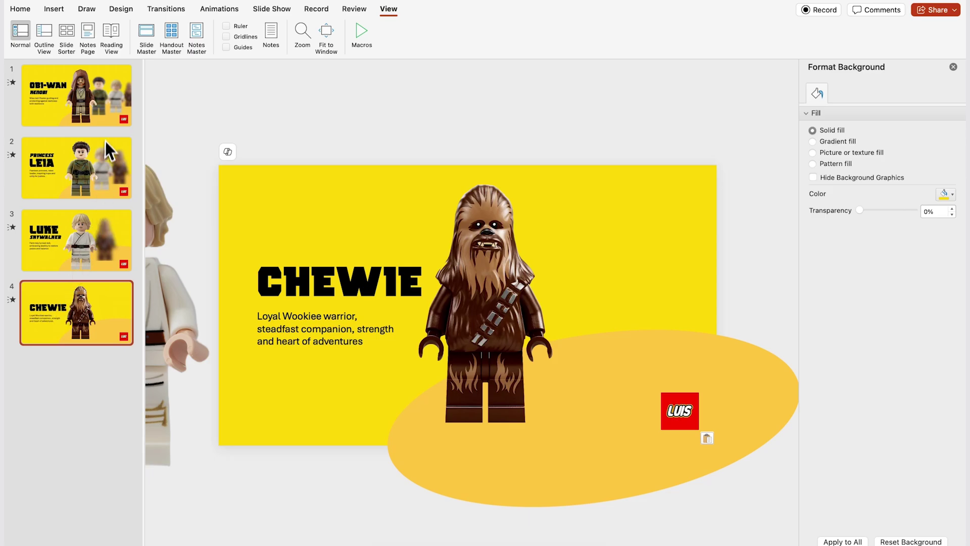
{"action": "left_click", "coordinate": [104, 107], "text": "shift"}
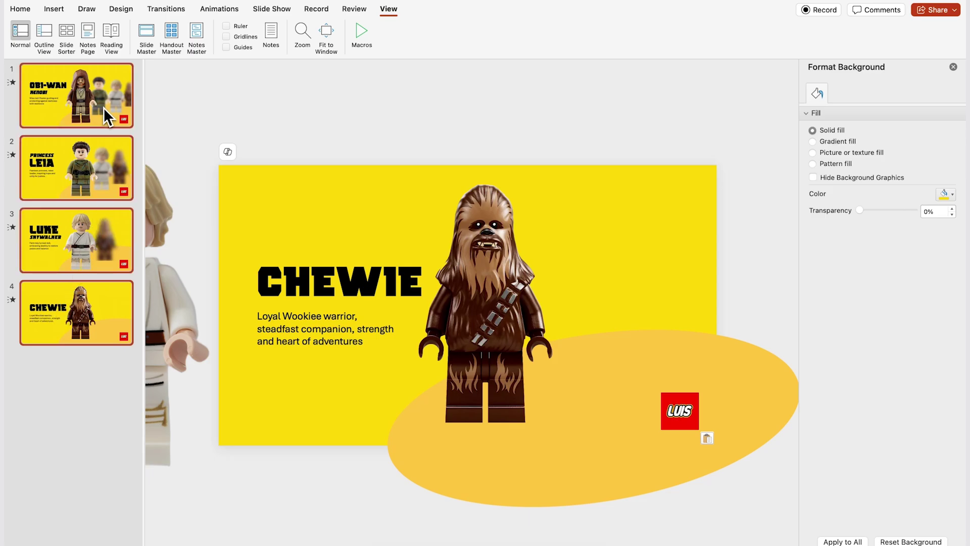
Show the Transitions options for all four selected slides, with Morph as the current transition
{"action": "left_click", "coordinate": [173, 8]}
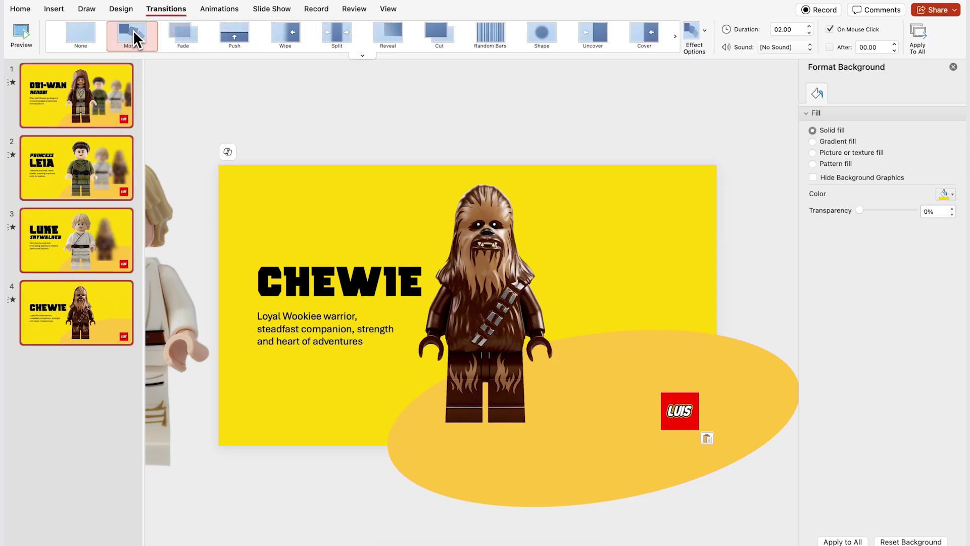